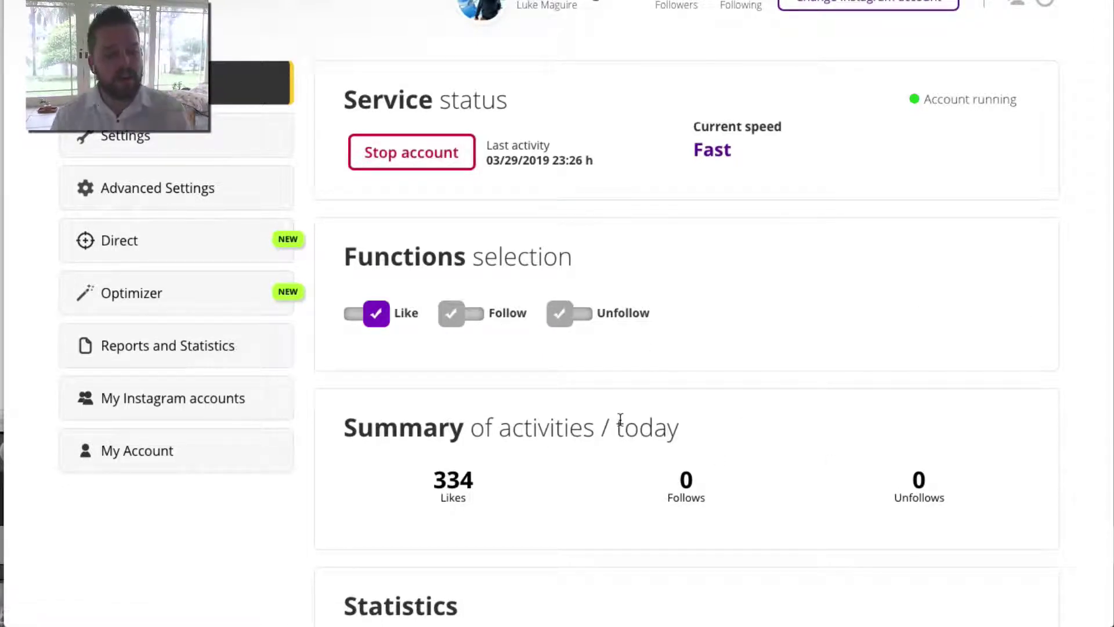
Step: Review the dashboard's function selection, daily activity summary, statistics and followers graph
scroll(620, 417, down, 5)
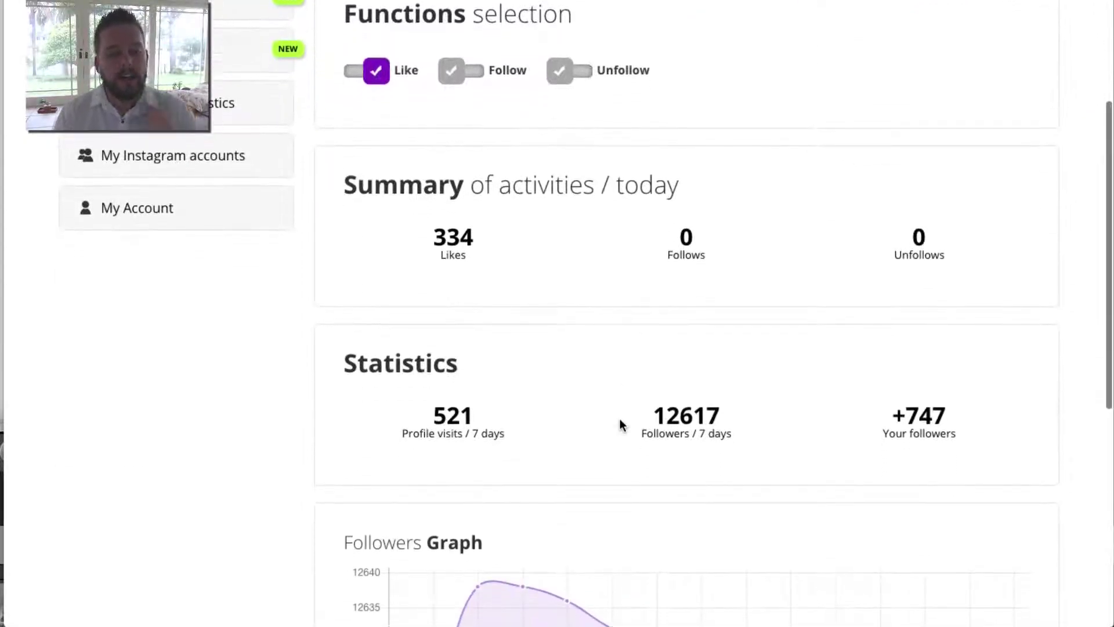
scroll(941, 390, down, 5)
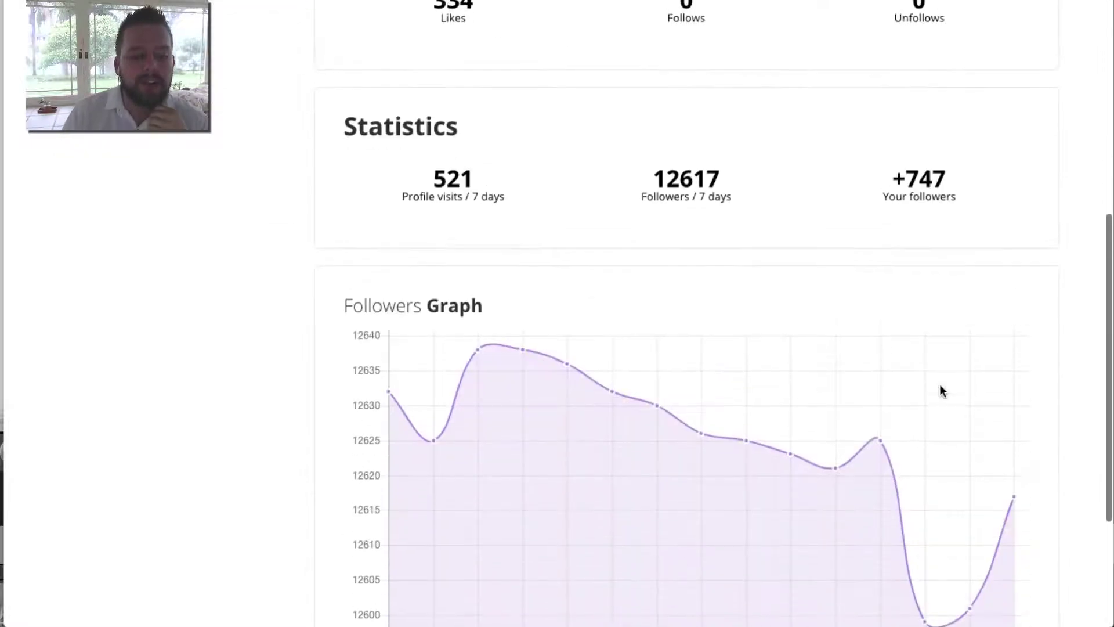
scroll(941, 390, up, 2)
scroll(891, 377, down, 5)
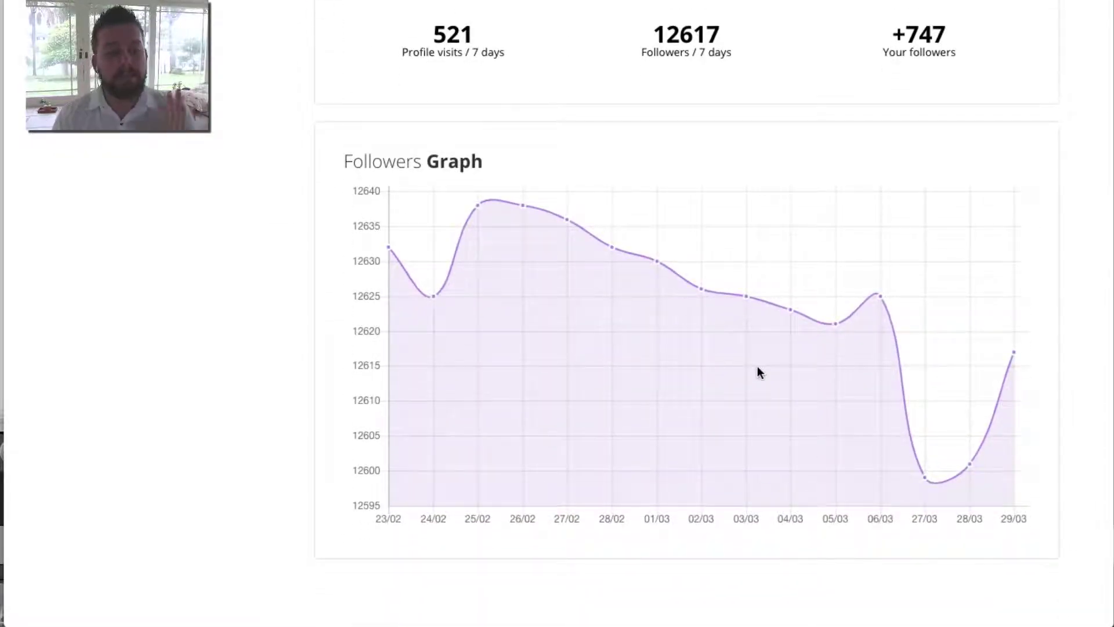
scroll(757, 371, up, 10)
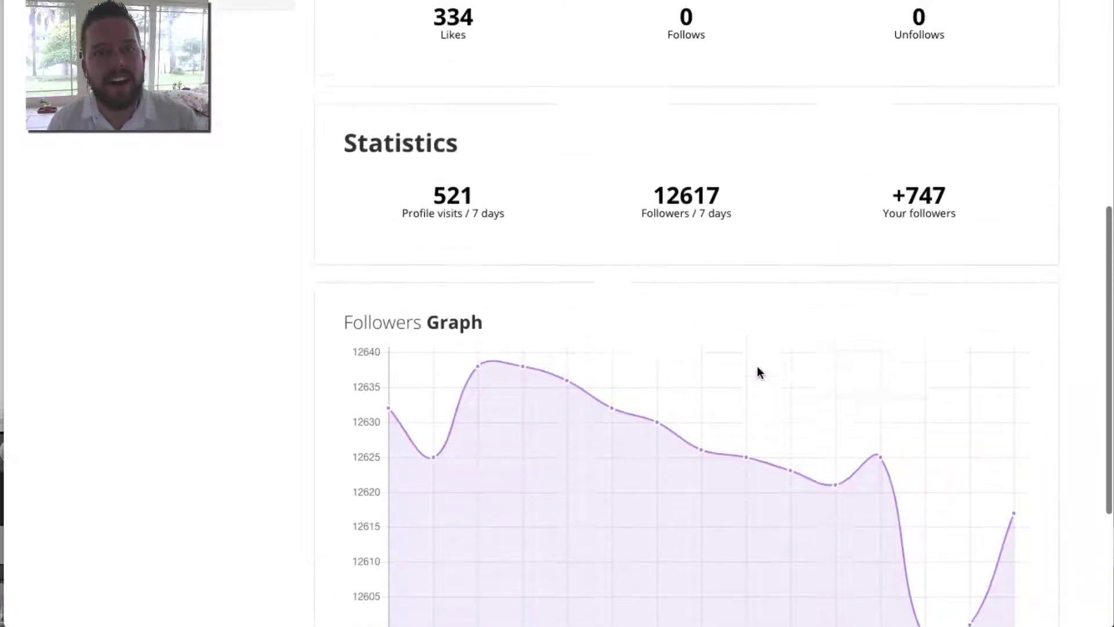
scroll(759, 371, up, 2)
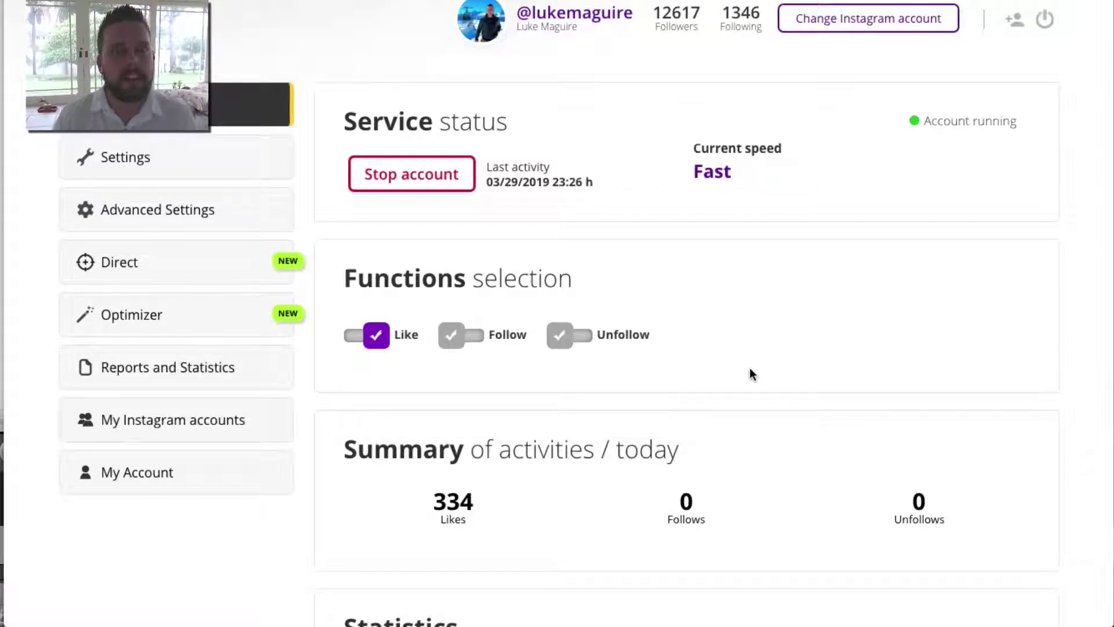
Step: In the account settings, add #tennis to the hashtags used for following
click(108, 158)
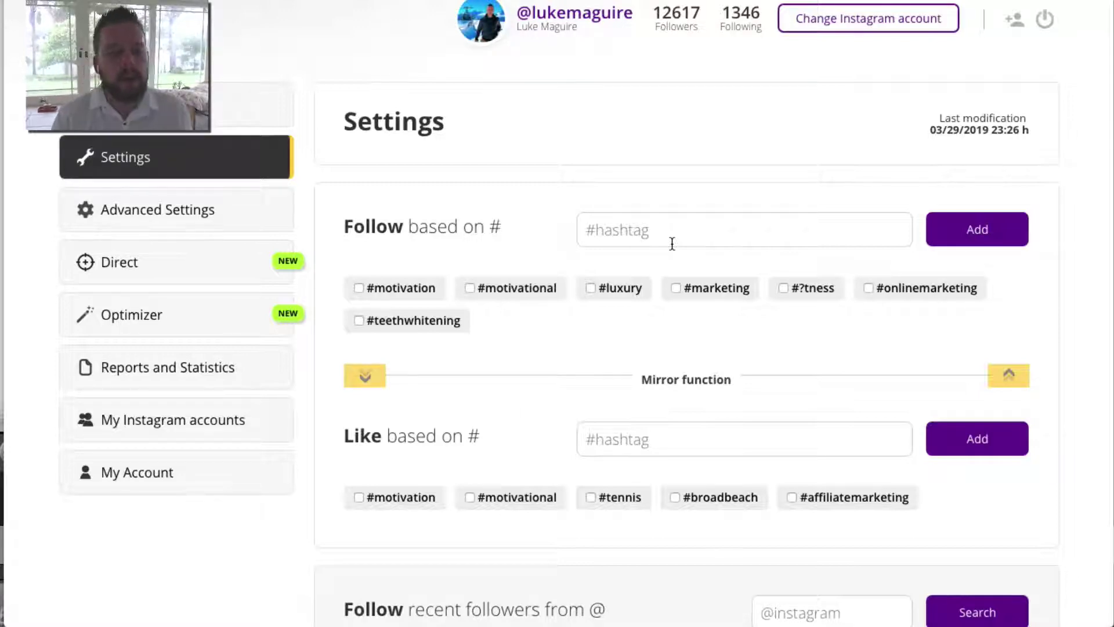
click(646, 232)
text(#tennis)
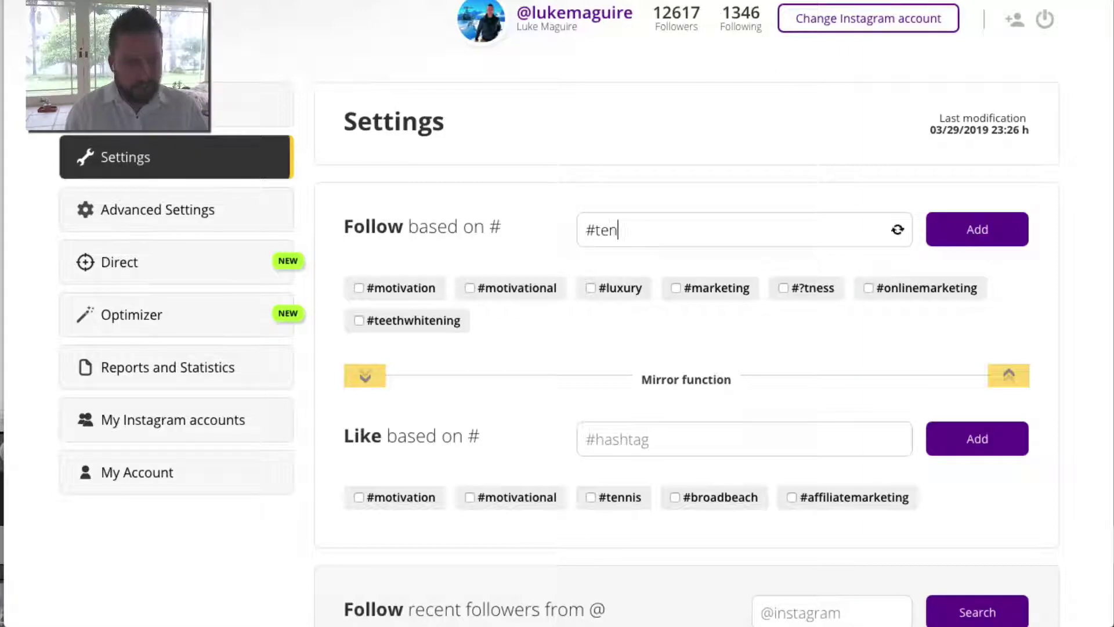
click(958, 237)
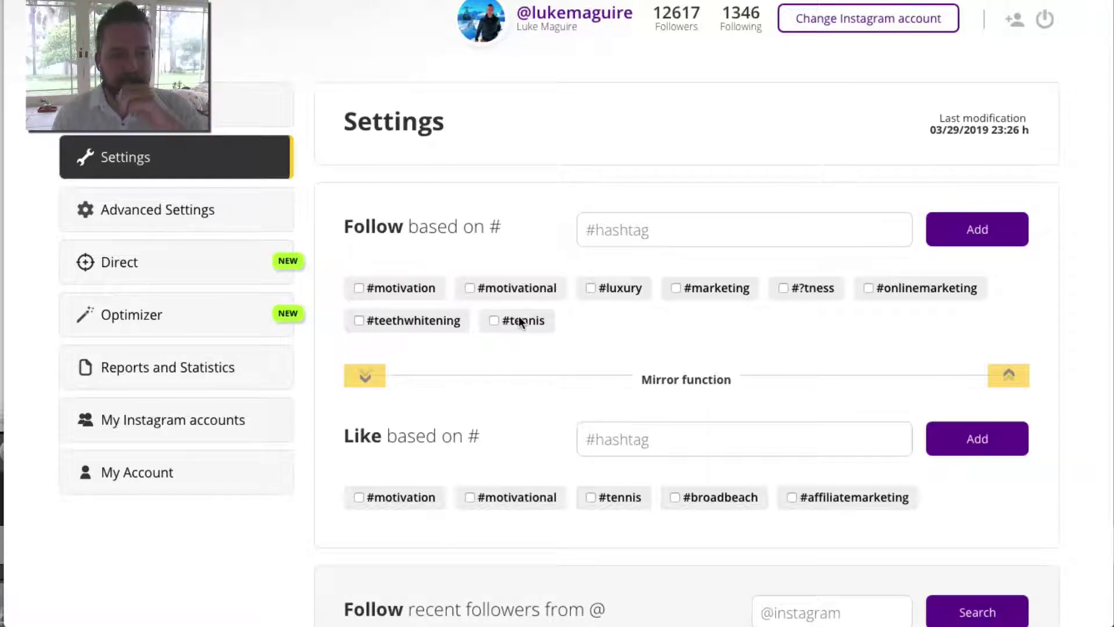
Step: Add #internetmarketing to the hashtags used for liking
scroll(596, 273, down, 3)
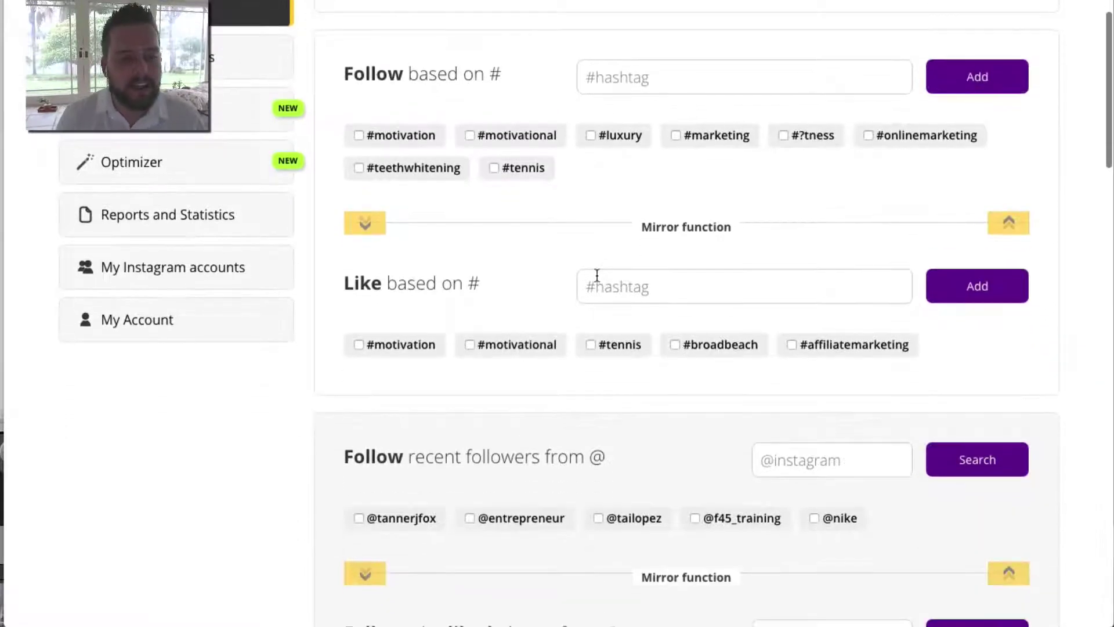
click(666, 291)
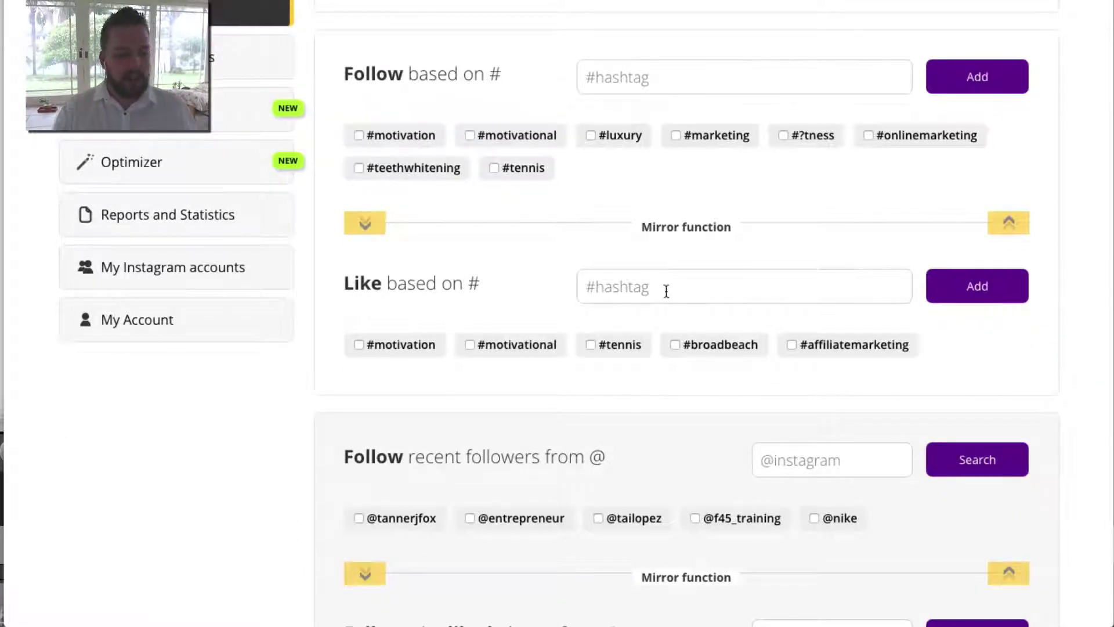
text(#interne)
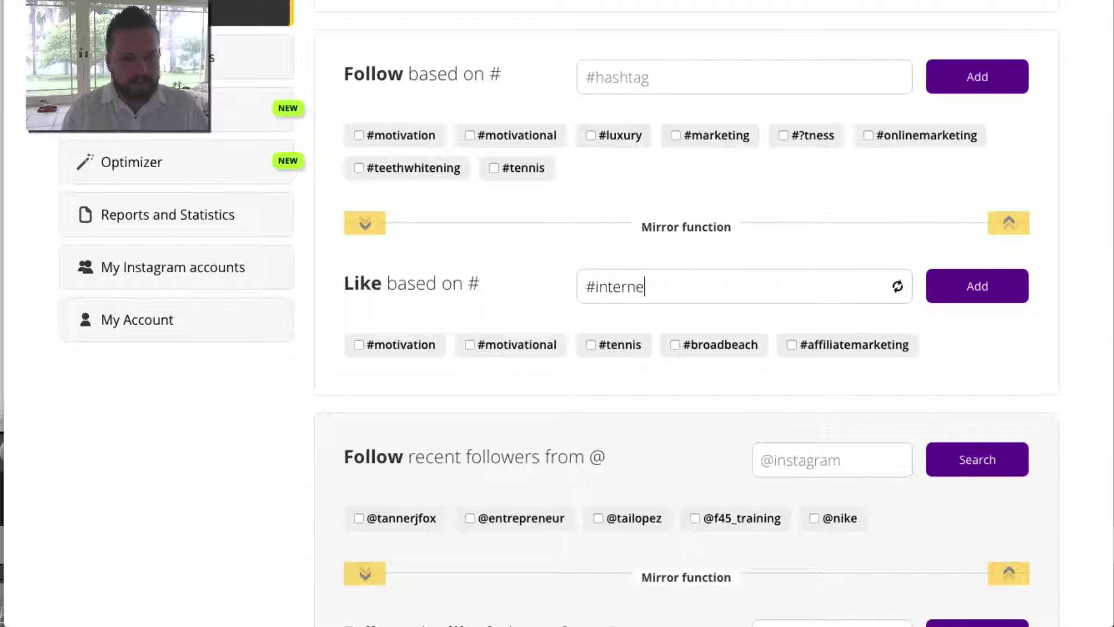
text(tmarketing)
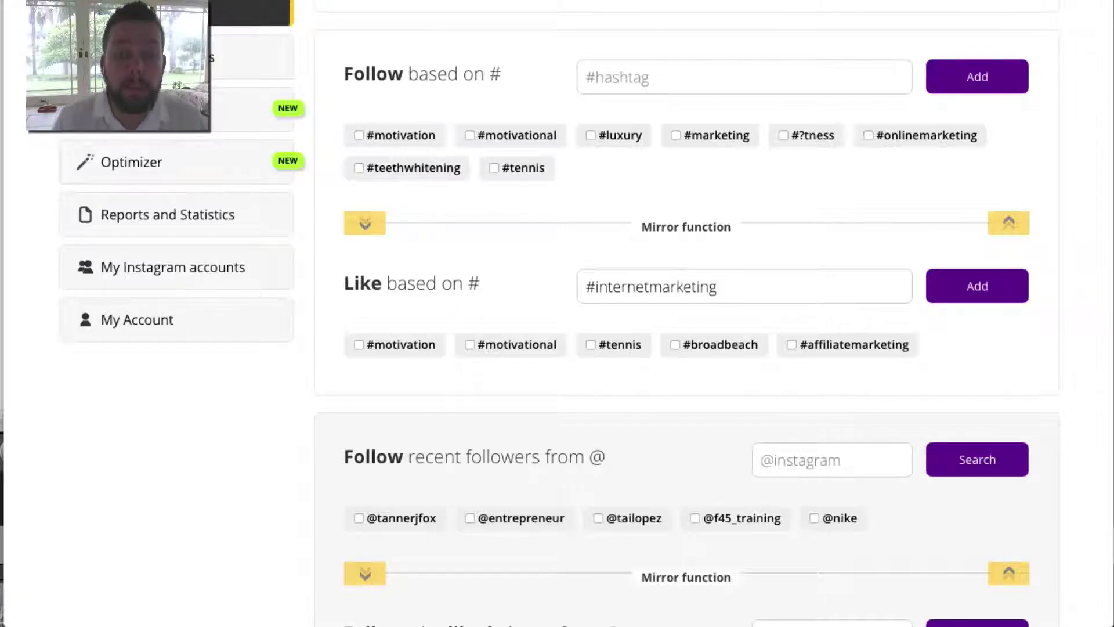
click(991, 297)
Step: Examine the settings for following account followers and photo likers, and for following or liking people by place
scroll(610, 330, down, 4)
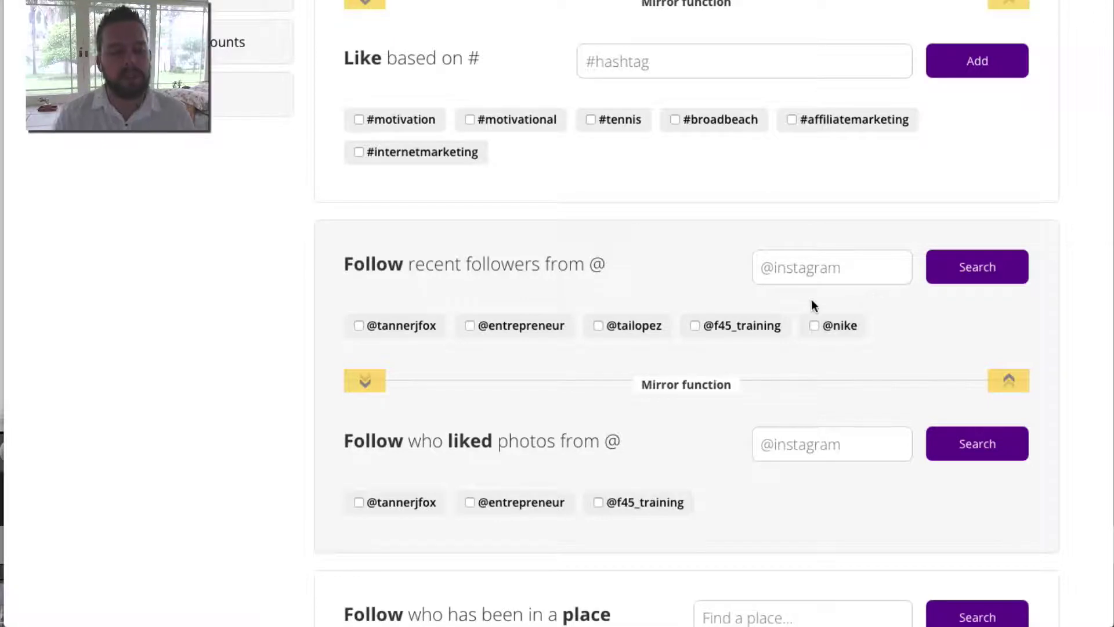
scroll(811, 305, down, 2)
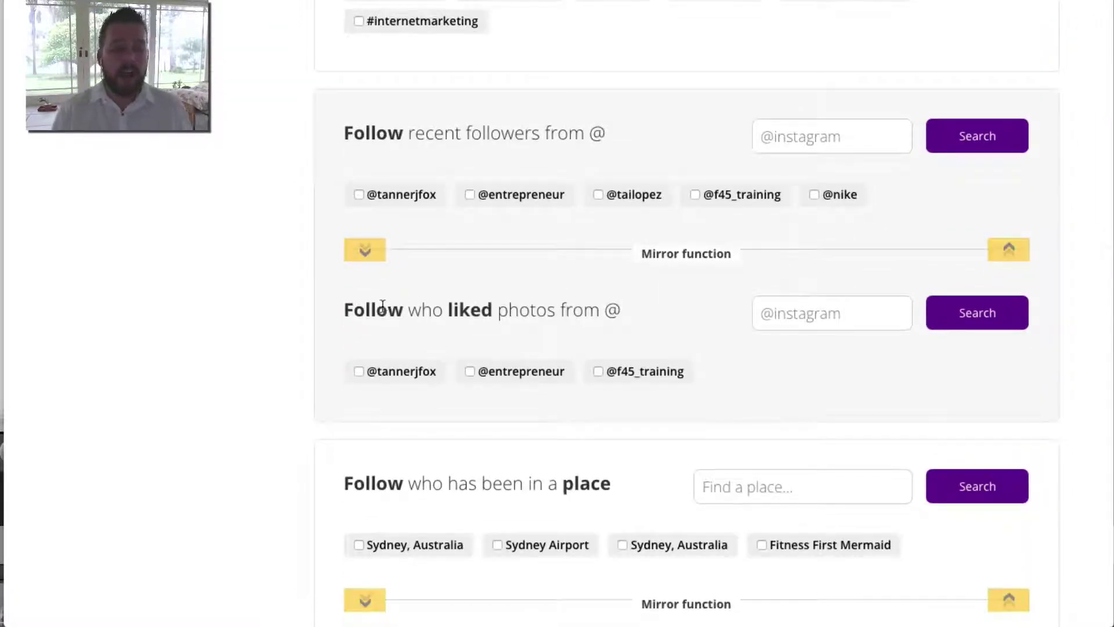
drag(371, 307, 463, 308)
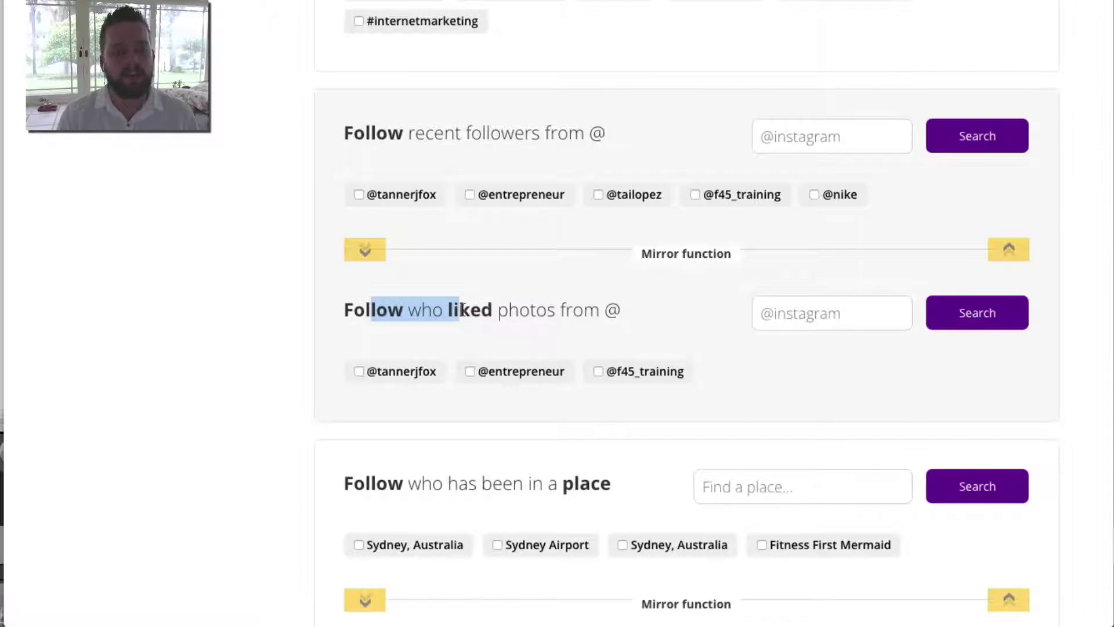
scroll(532, 297, down, 3)
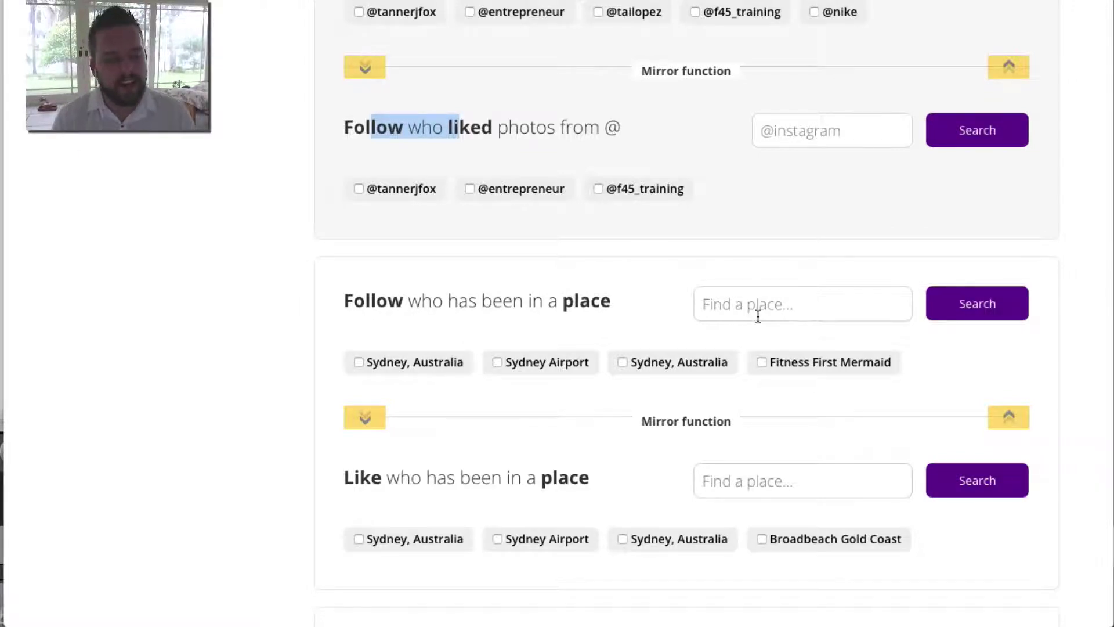
scroll(725, 317, down, 3)
drag(400, 328, 581, 332)
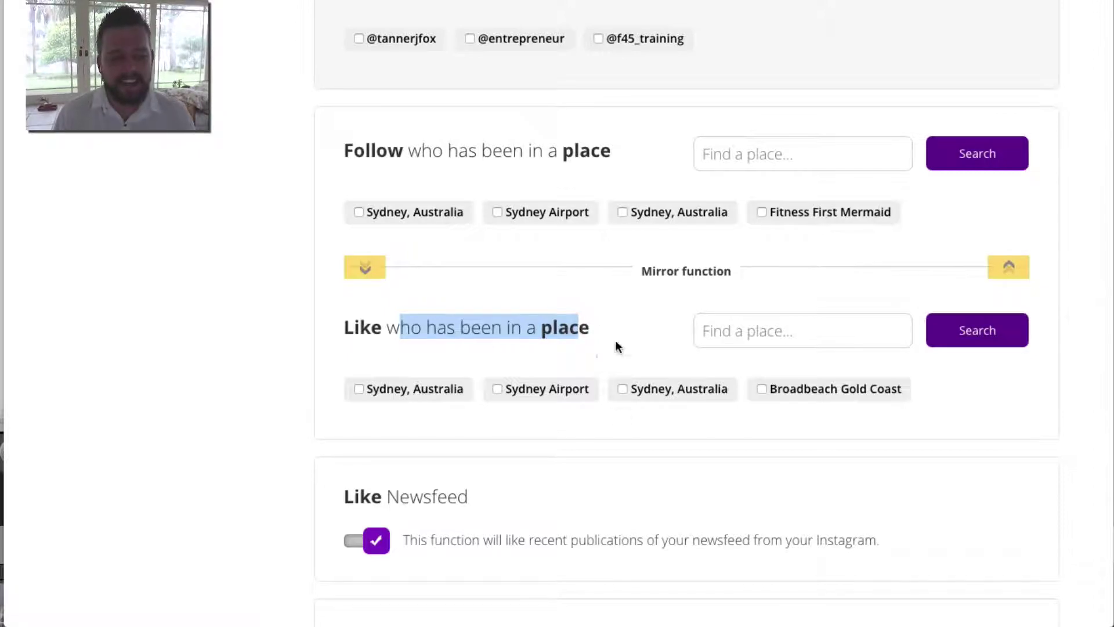
Step: Examine the newsfeed, like, follow, unfollow, unfollow cycle and business profile settings
scroll(649, 365, down, 3)
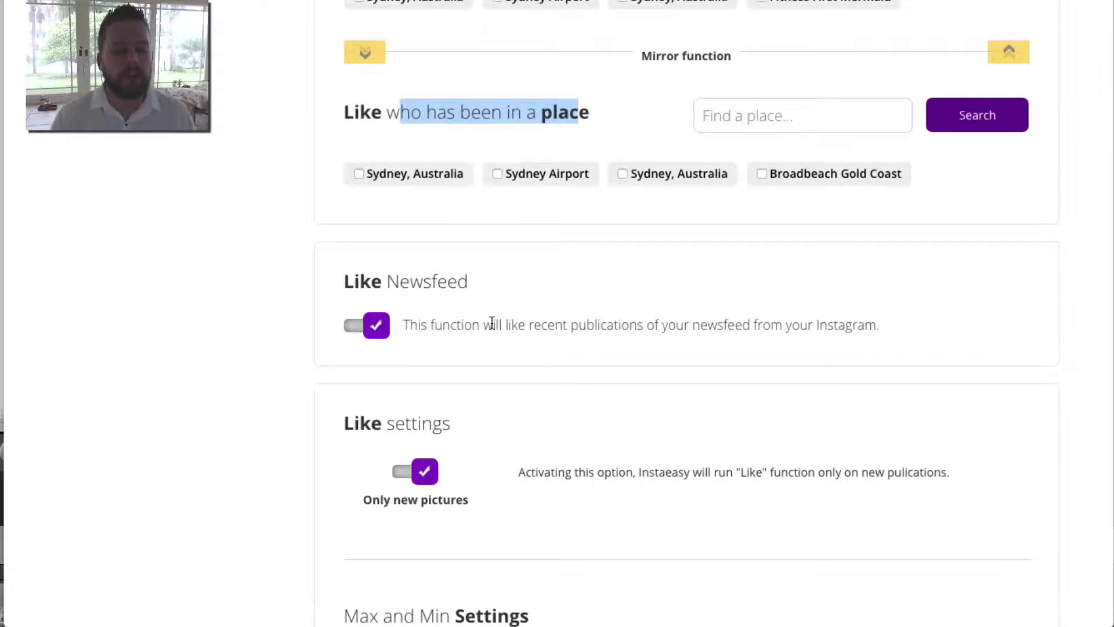
scroll(636, 385, down, 5)
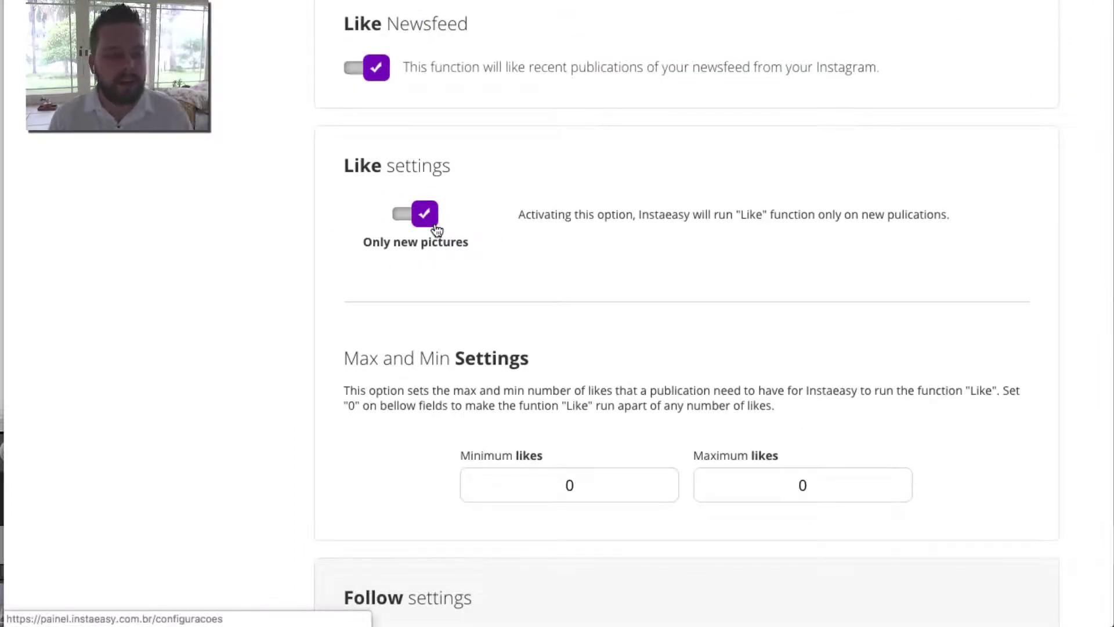
scroll(806, 382, down, 4)
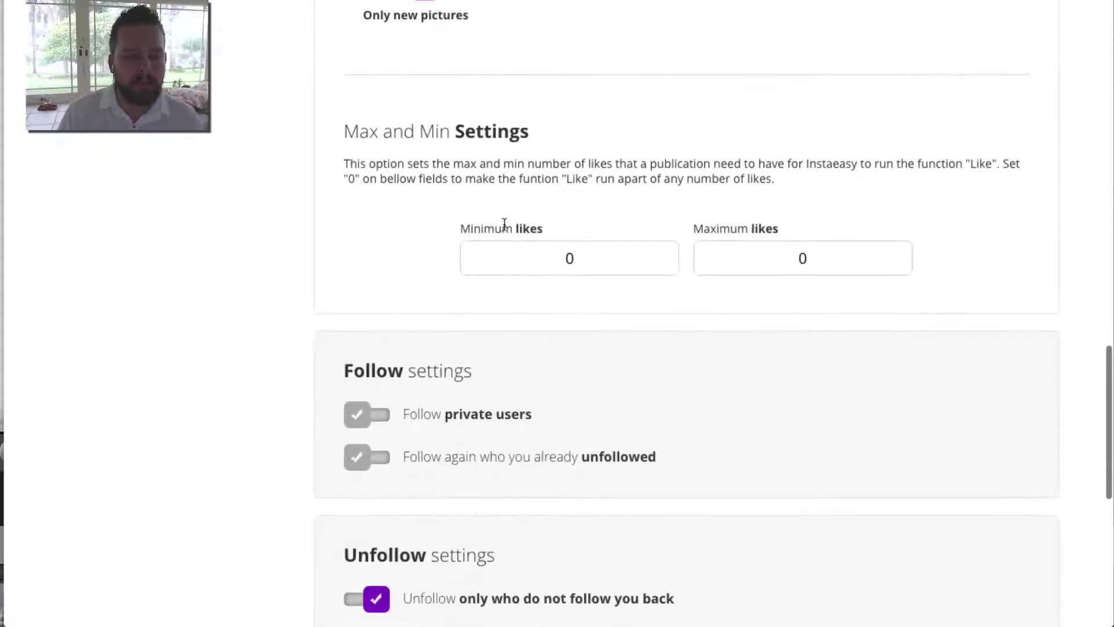
scroll(553, 219, down, 2)
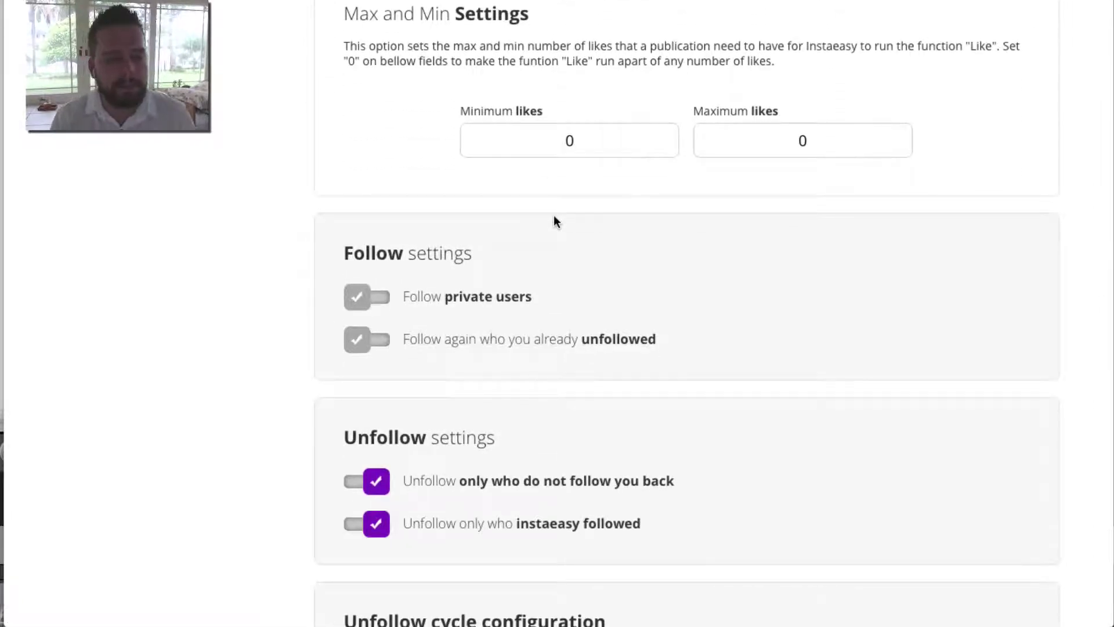
scroll(554, 220, down, 2)
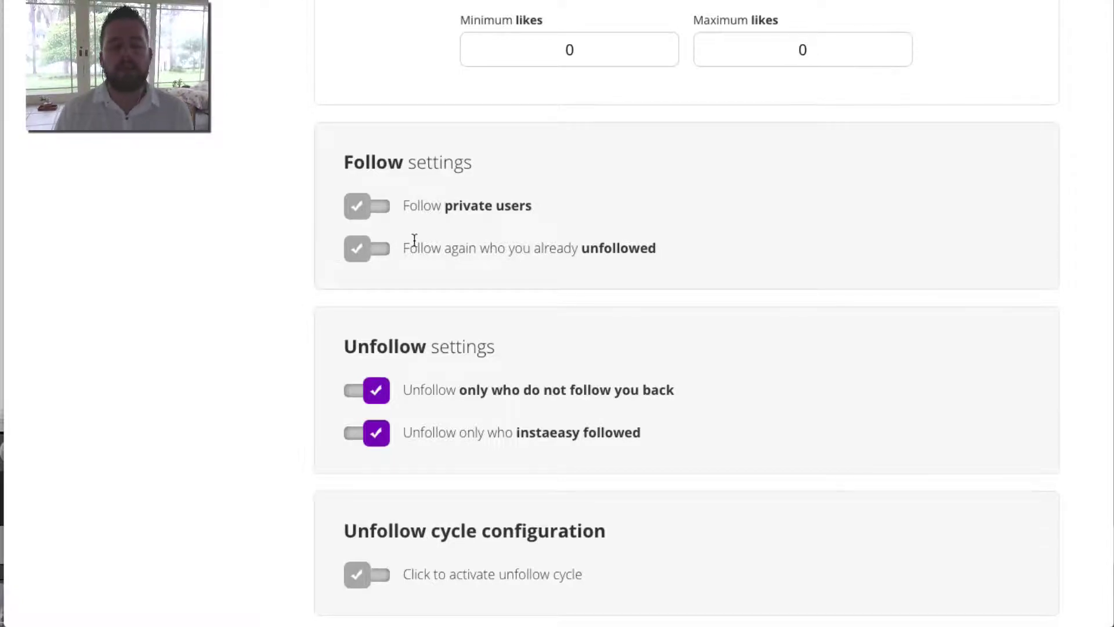
scroll(624, 250, down, 2)
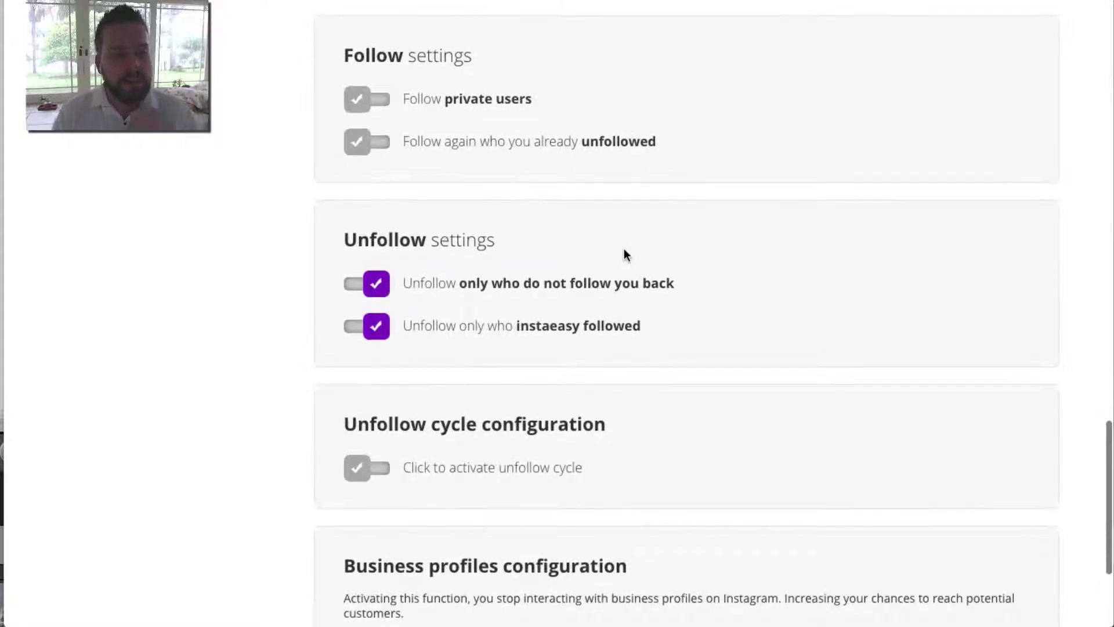
scroll(624, 250, down, 1)
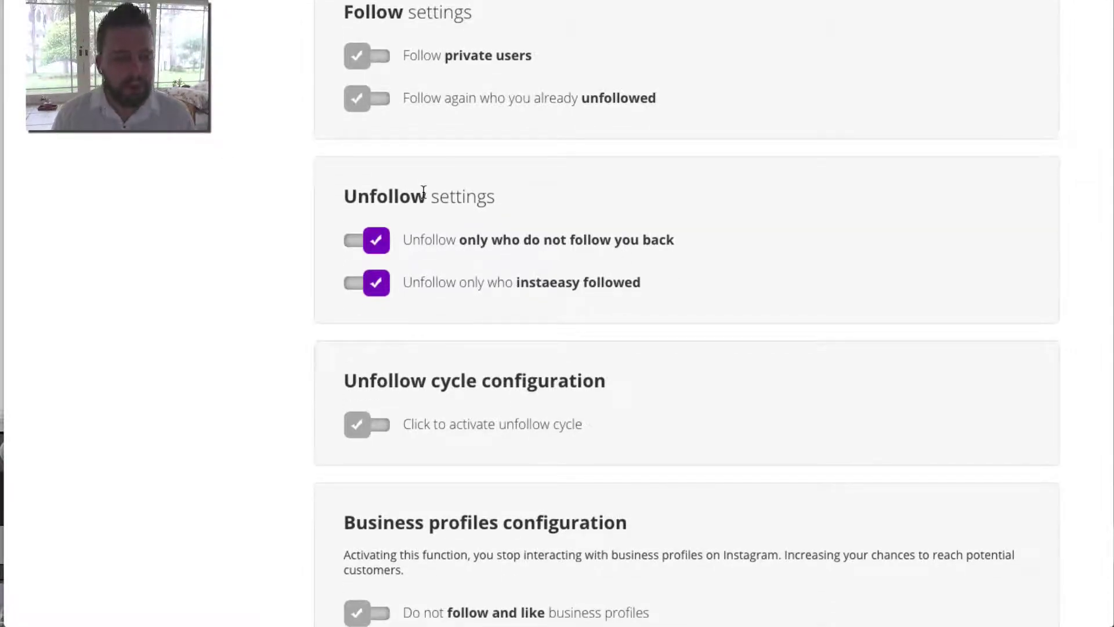
drag(408, 237, 518, 237)
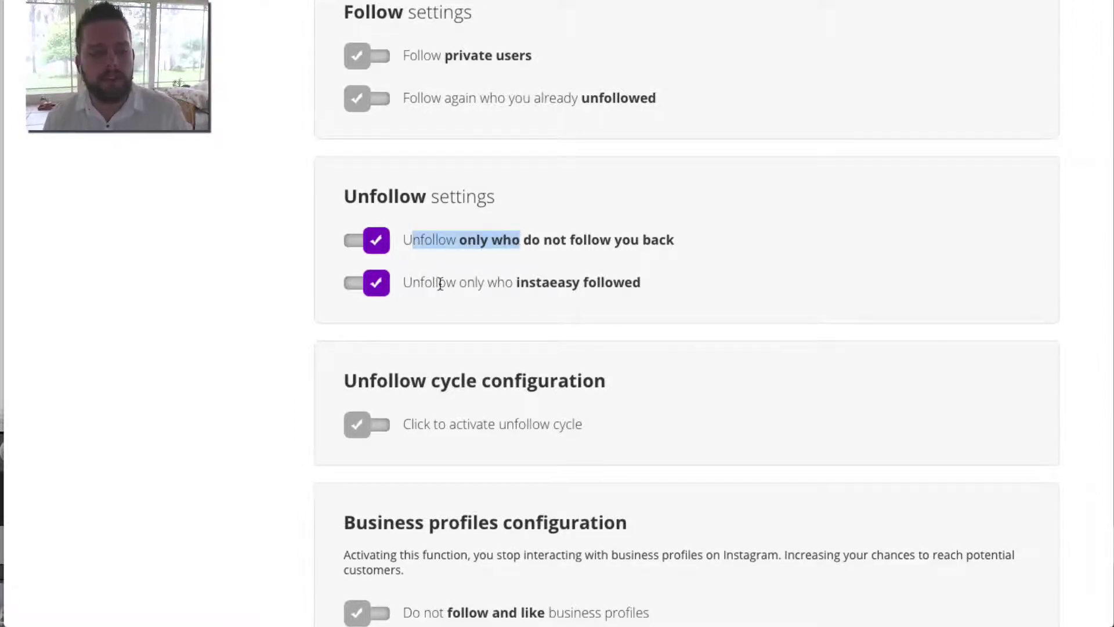
scroll(723, 253, down, 3)
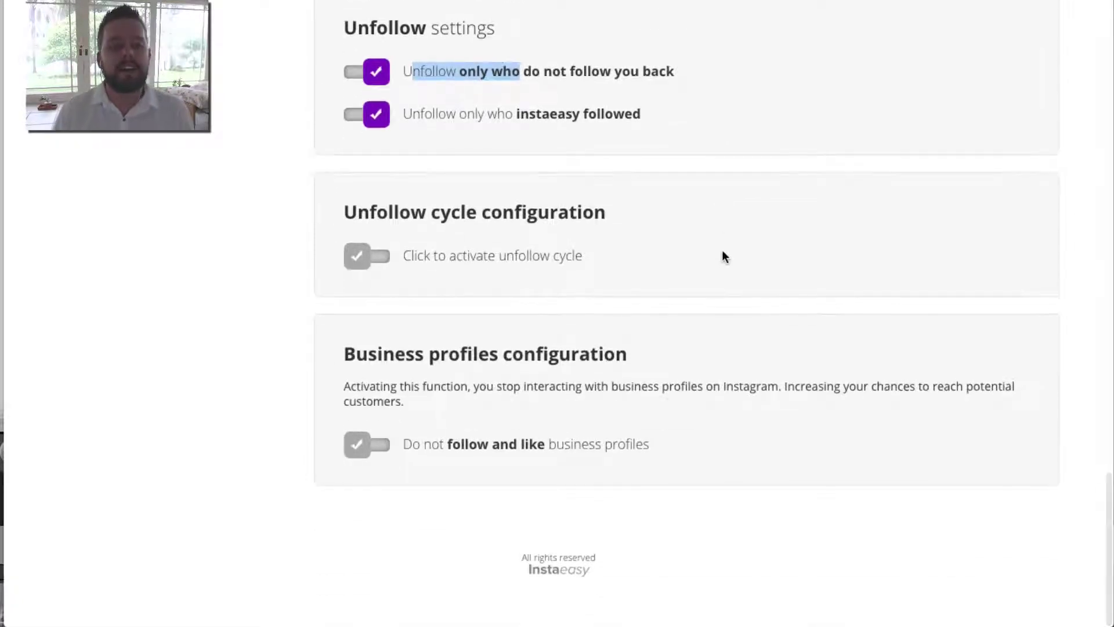
Step: Open the Direct configuration for automatic welcome messages to new followers
scroll(723, 252, up, 8)
scroll(723, 255, up, 3)
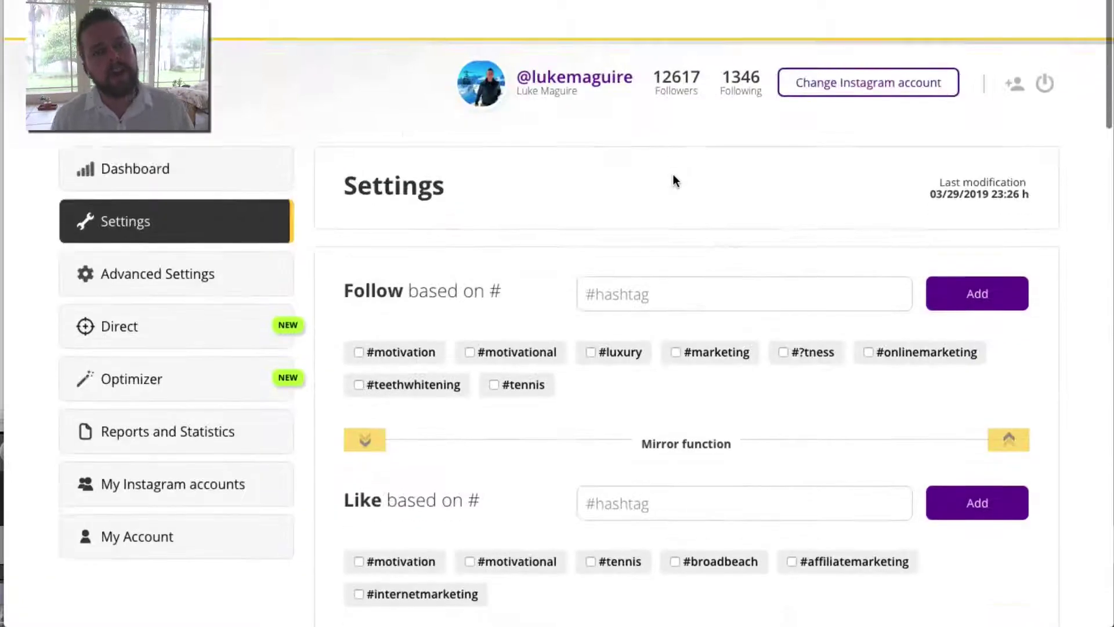
scroll(673, 180, down, 1)
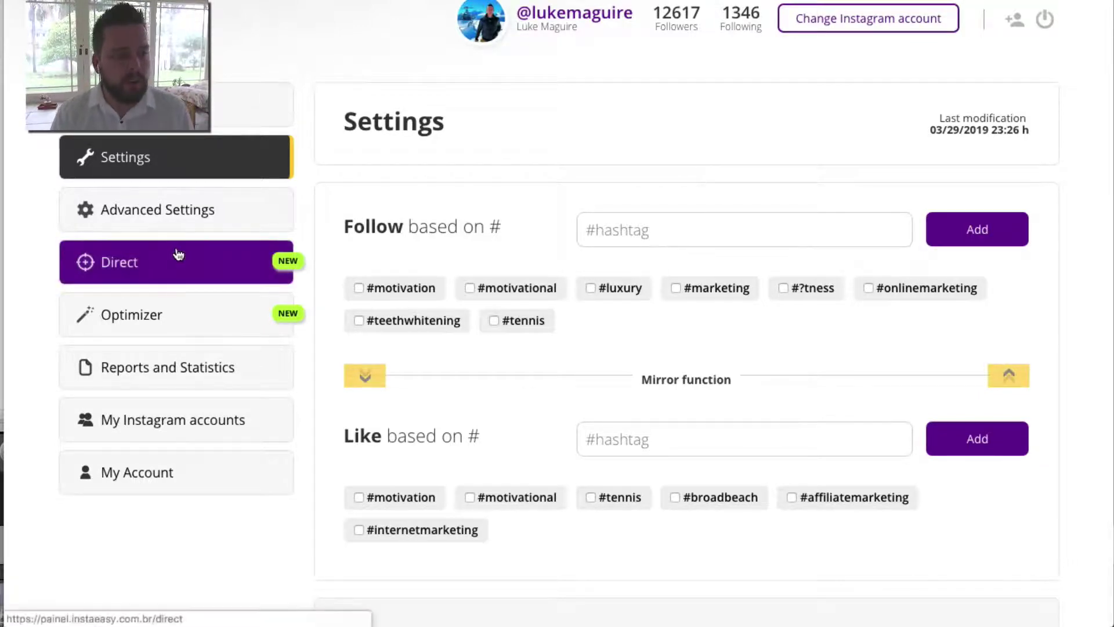
click(151, 265)
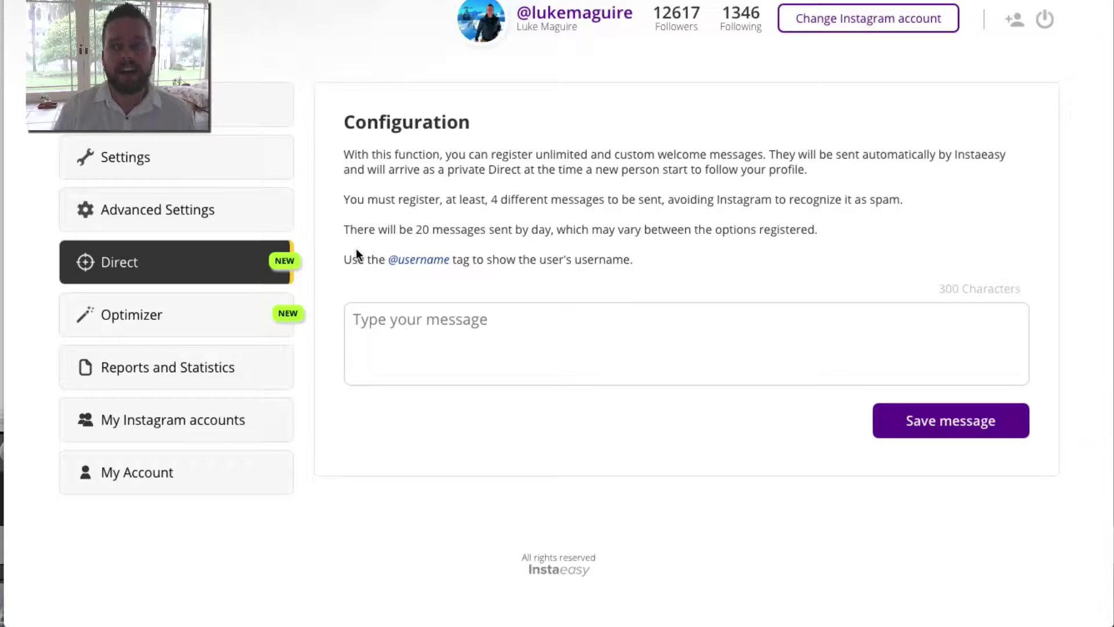
Step: In the Optimizer, filter hashtag performance for the date range 01/02/2019 to 29/03/2019
click(123, 311)
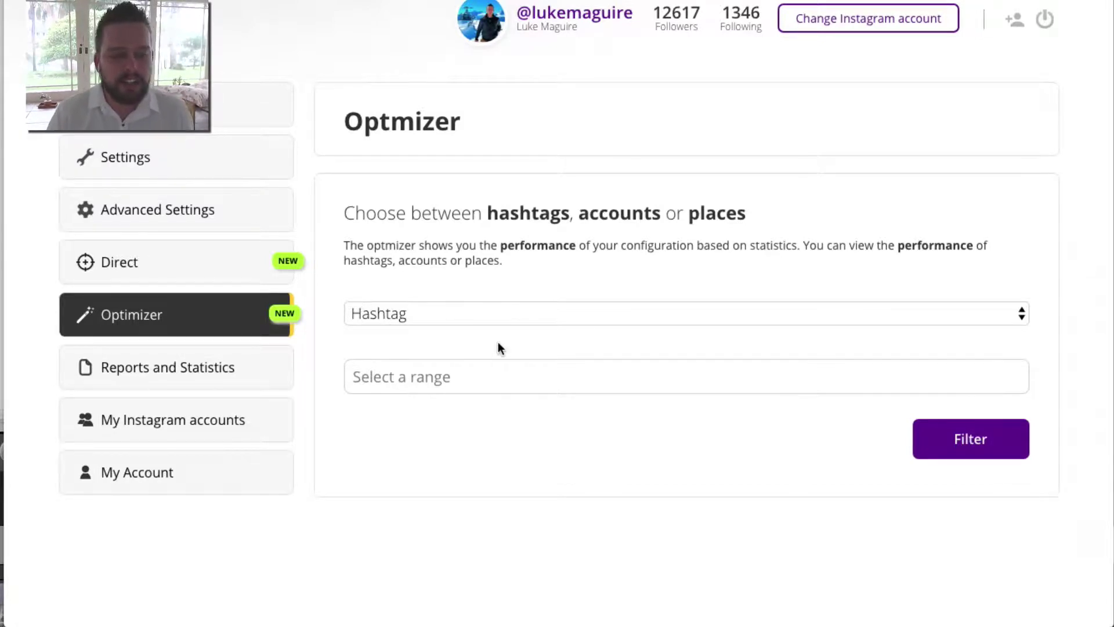
click(622, 317)
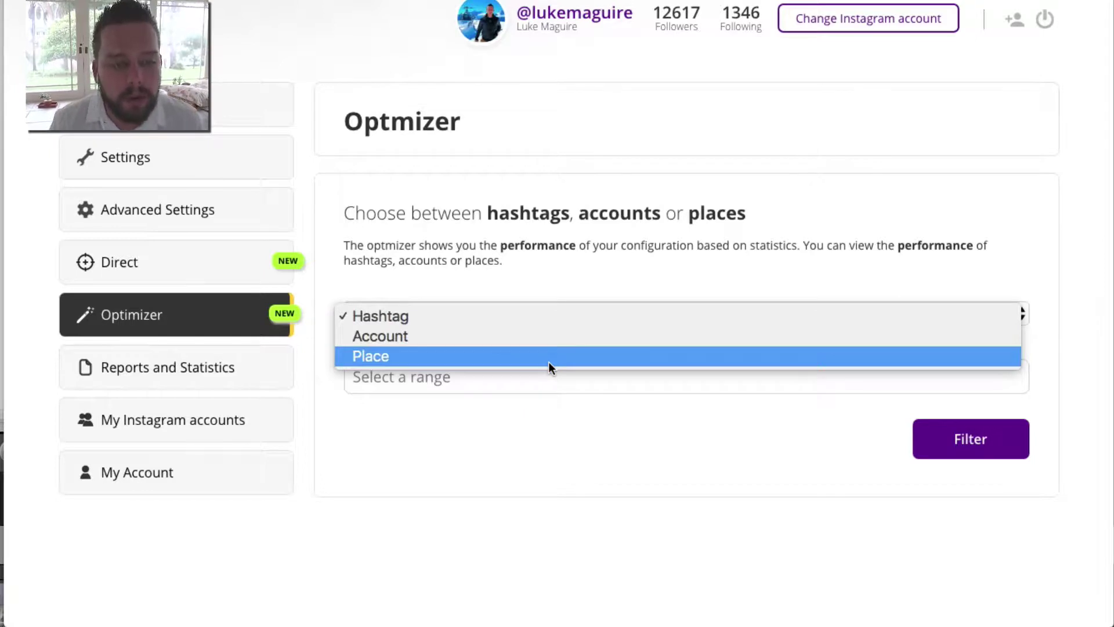
click(552, 315)
click(513, 382)
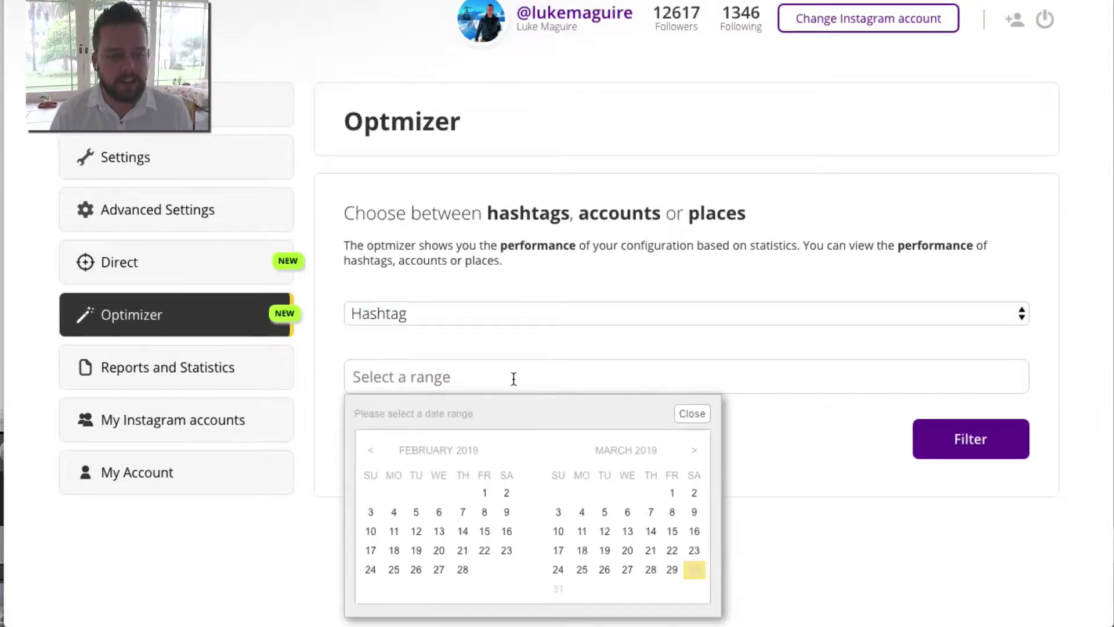
click(483, 496)
click(673, 571)
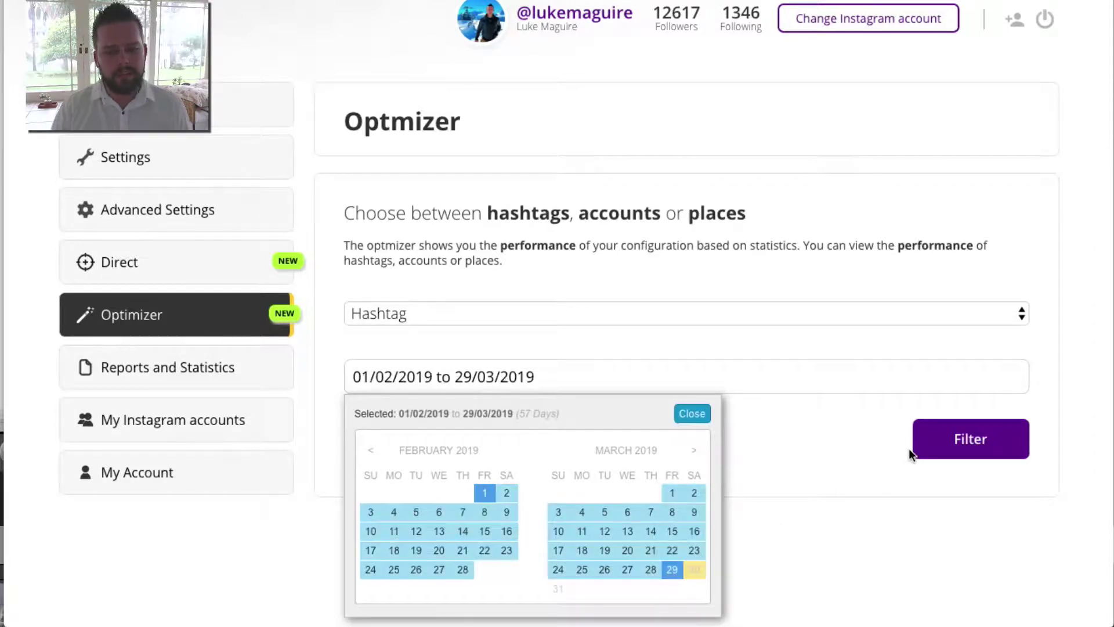
click(970, 438)
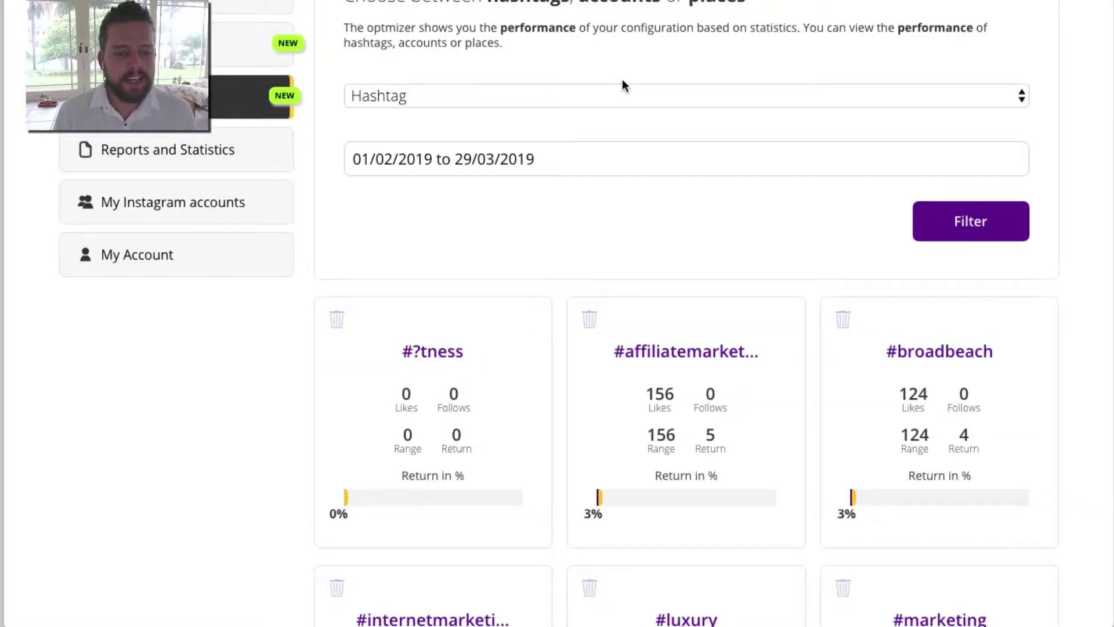
scroll(409, 352, down, 1)
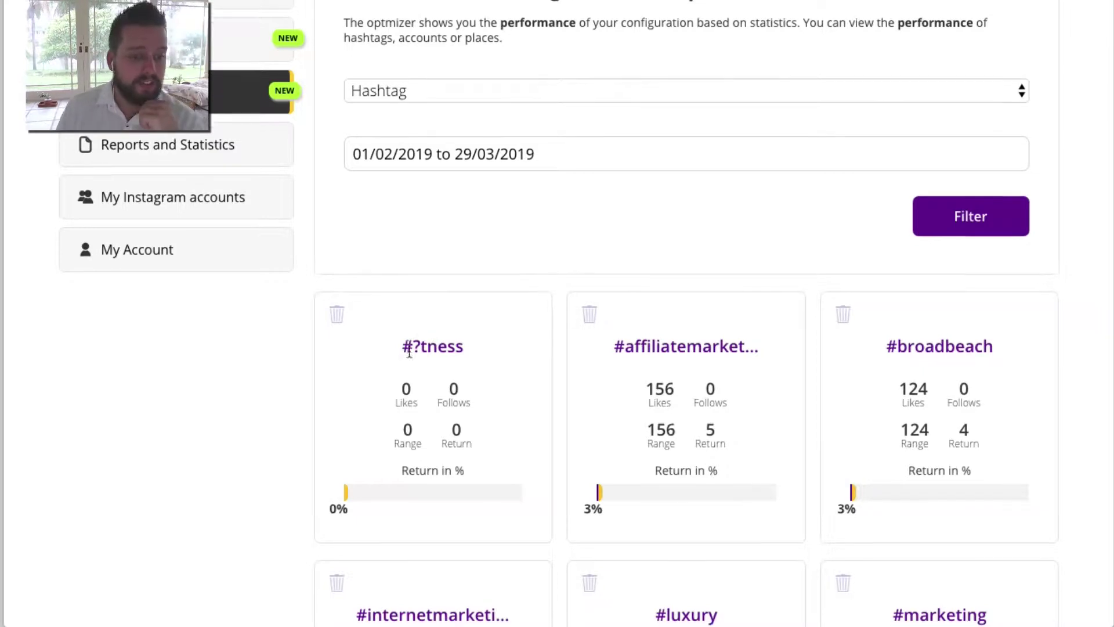
Step: Examine the likes and return figures for the affiliate marketing and #broadbeach hashtags in the Optimizer results
scroll(410, 352, down, 2)
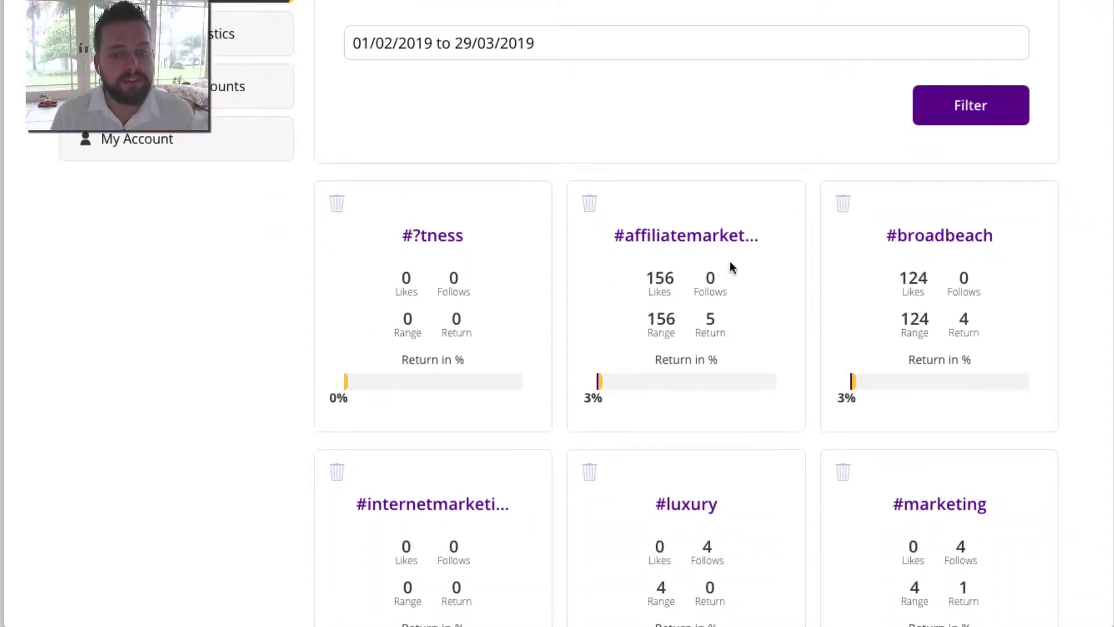
drag(637, 281, 682, 281)
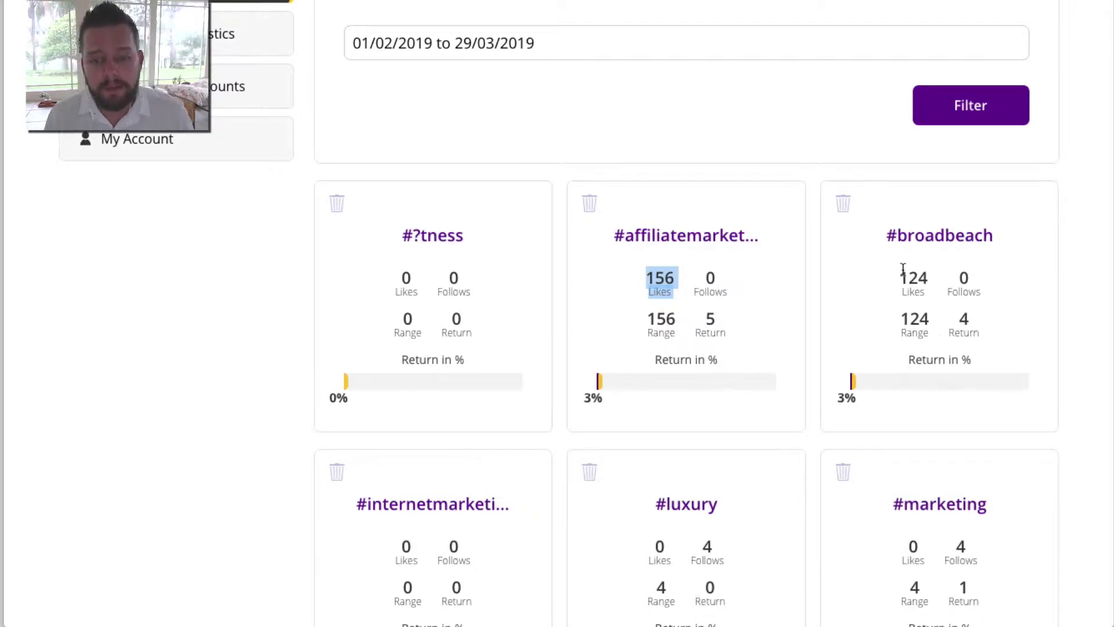
drag(899, 272, 930, 279)
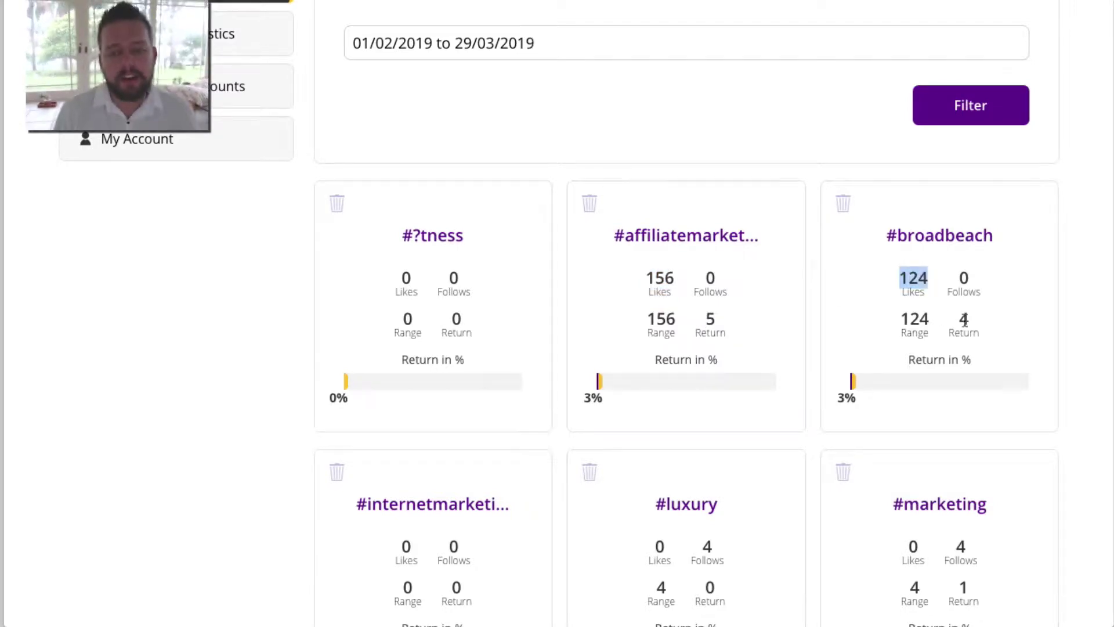
drag(952, 317, 980, 319)
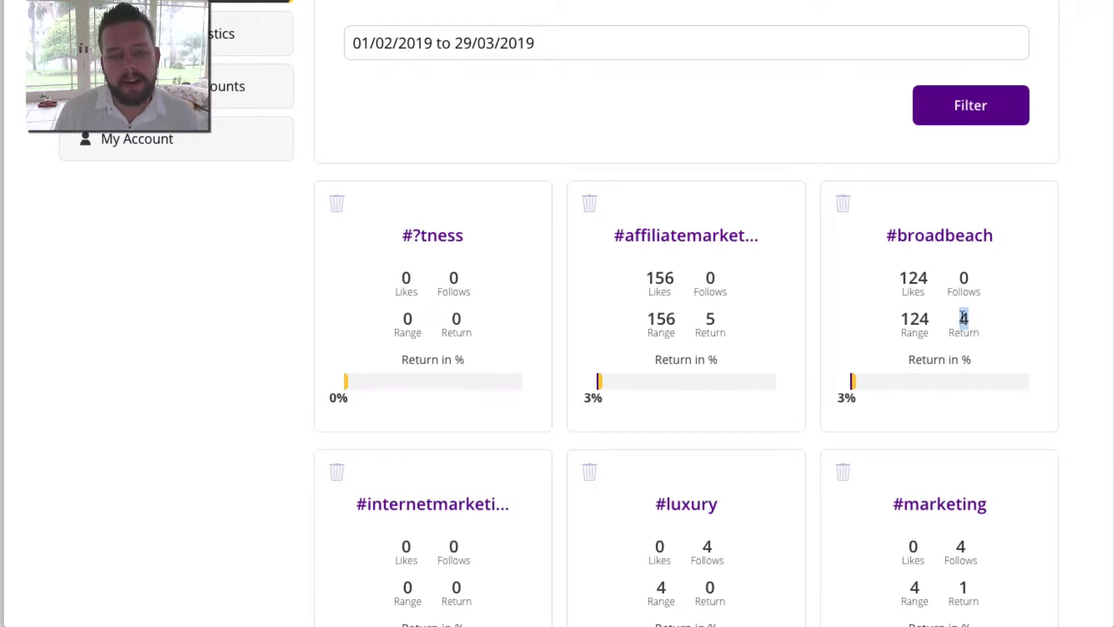
Step: Delete the #luxury and #motivation hashtags from the Optimizer results, confirming each removal
scroll(963, 316, down, 5)
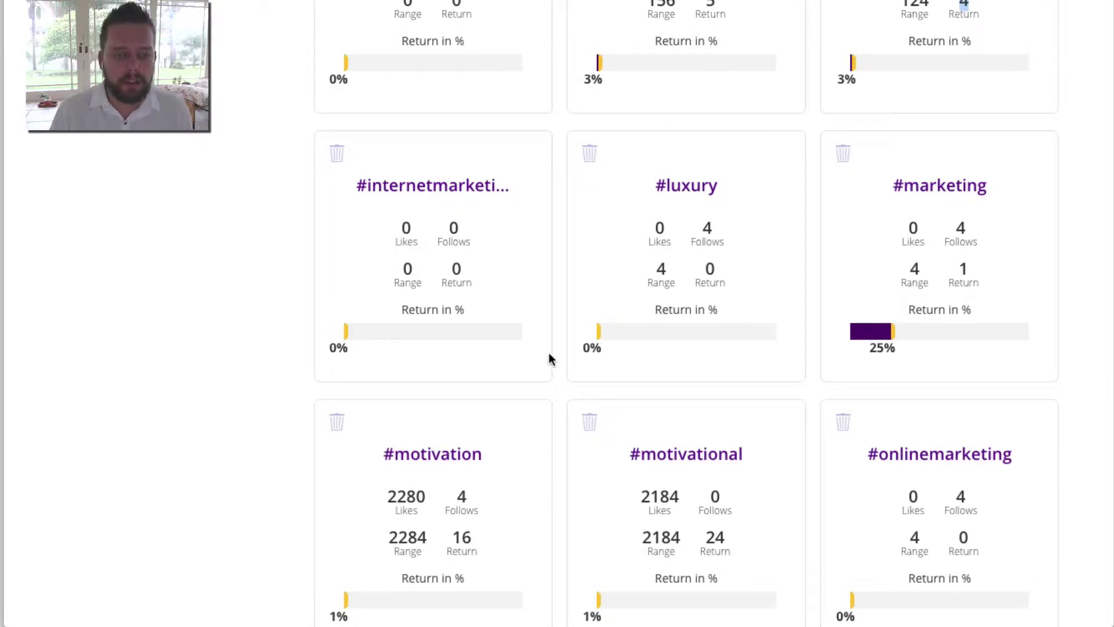
click(587, 154)
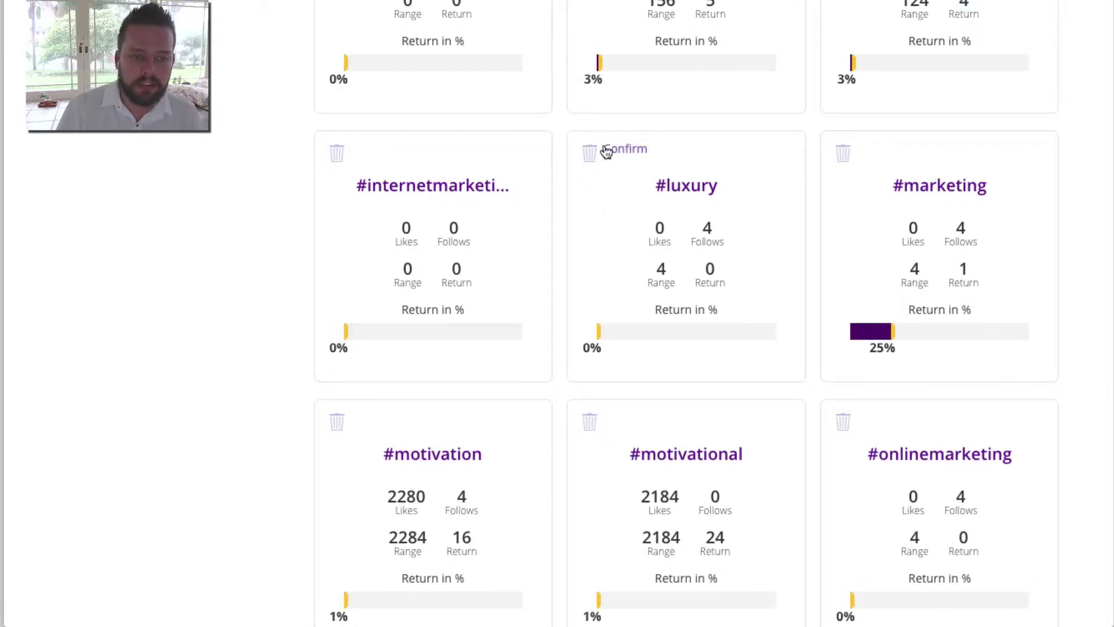
click(604, 149)
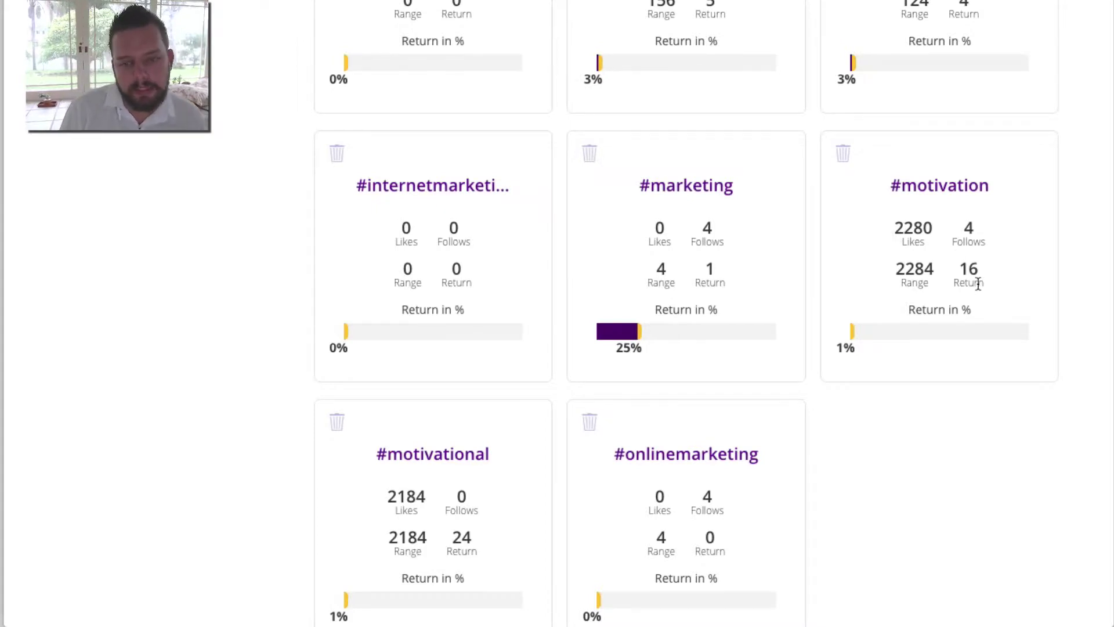
mouse_move(958, 269)
mouse_down()
mouse_move(973, 269)
mouse_move(964, 269)
mouse_up()
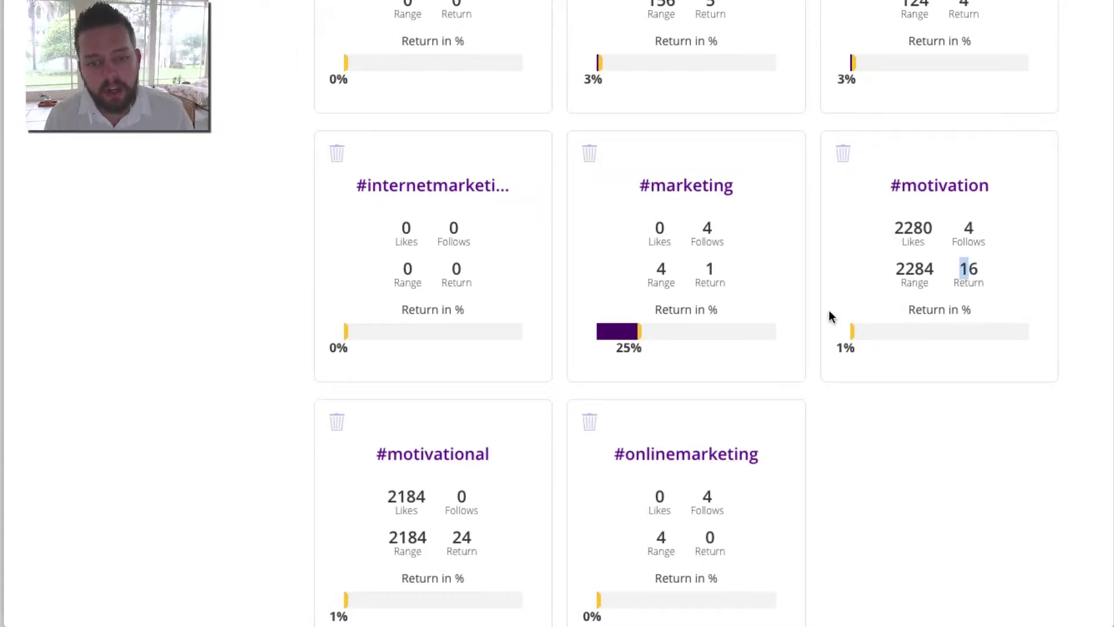
click(843, 152)
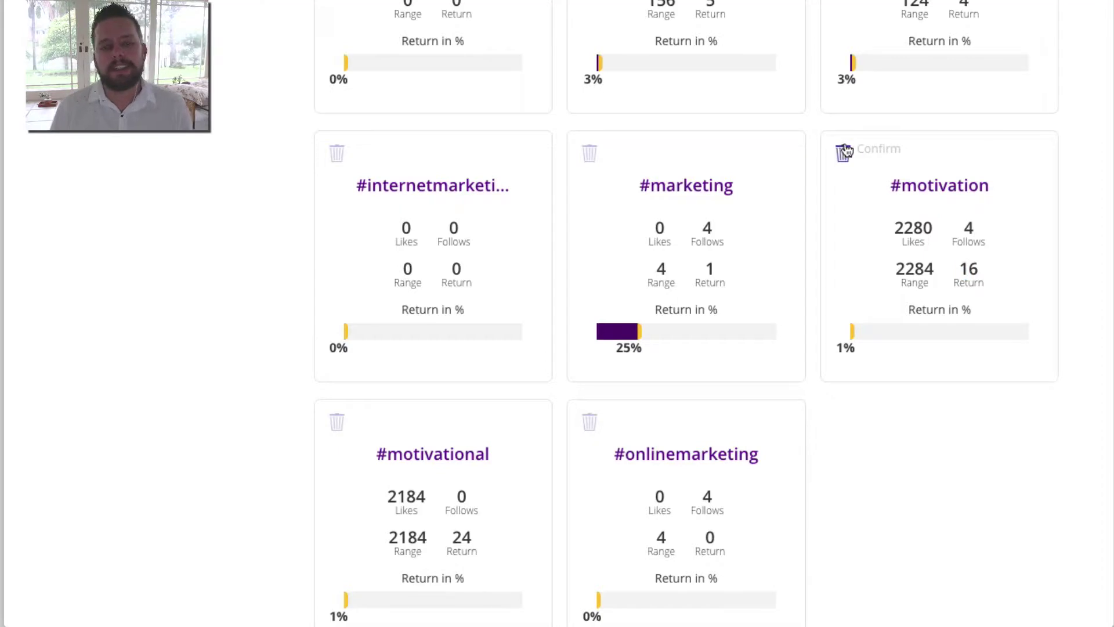
click(877, 149)
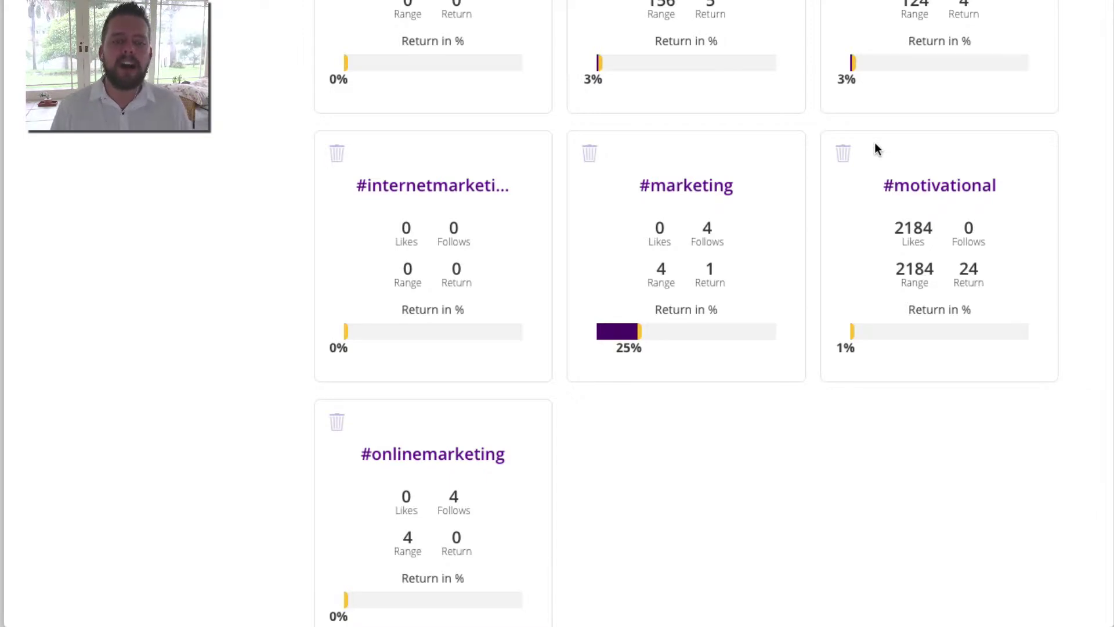
Step: Open the advanced settings and examine the do-not-unfollow and do-not-interact lists and the options for downloading or loading settings
scroll(876, 149, up, 2)
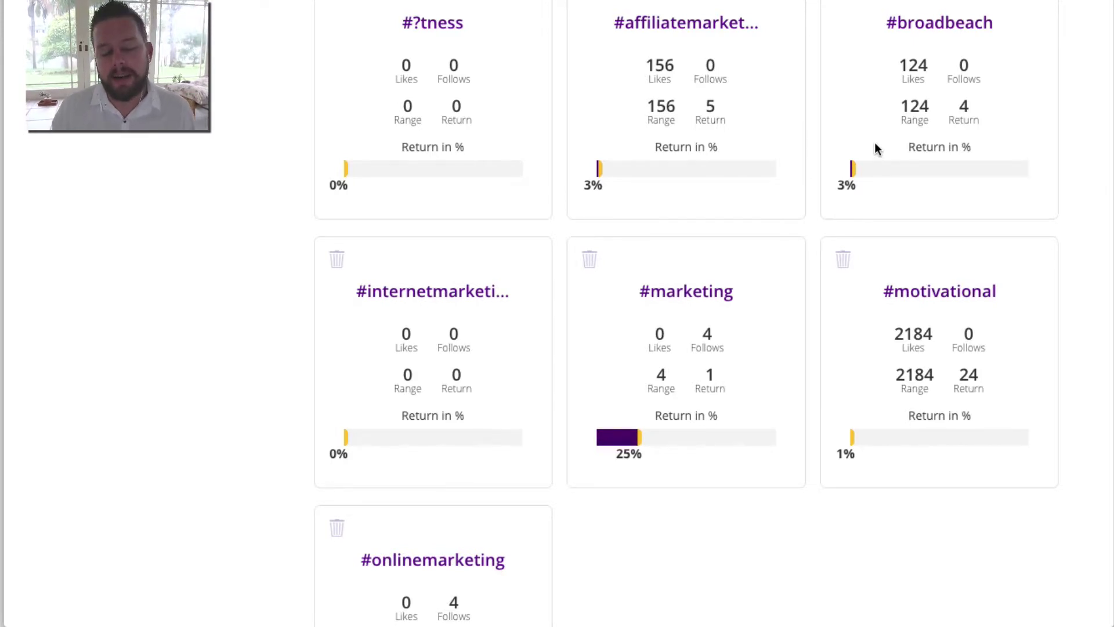
scroll(856, 103, up, 10)
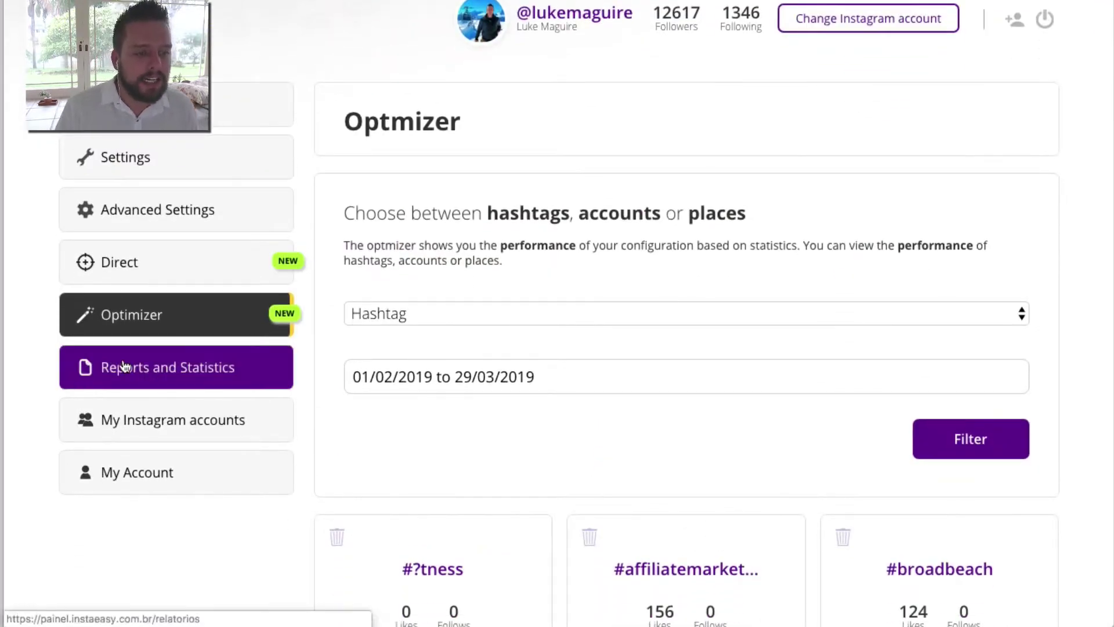
click(177, 224)
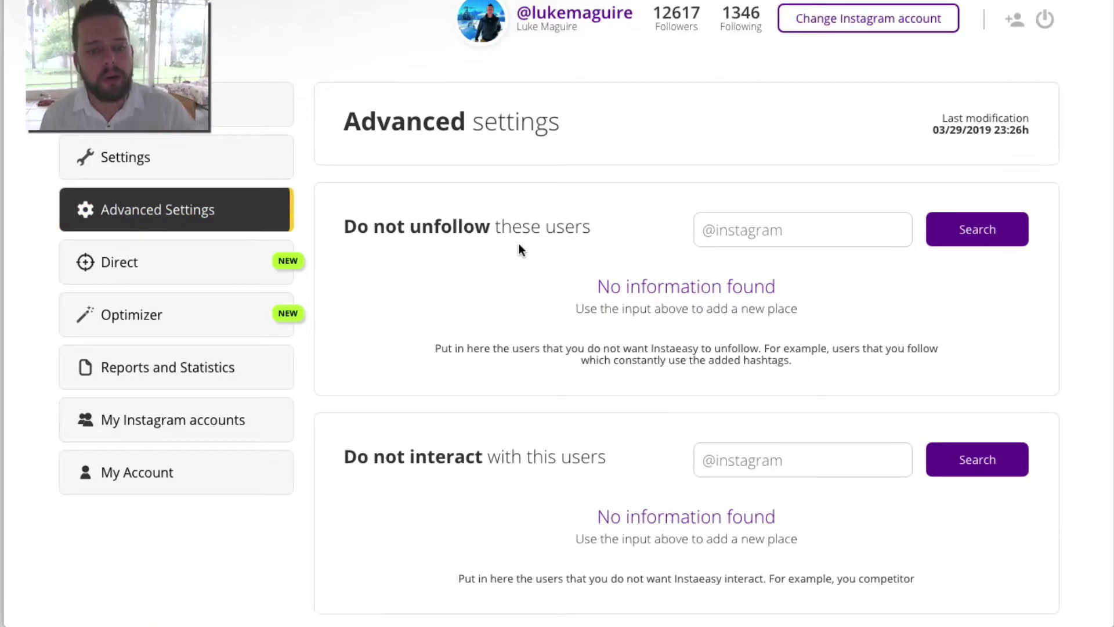
scroll(519, 246, down, 4)
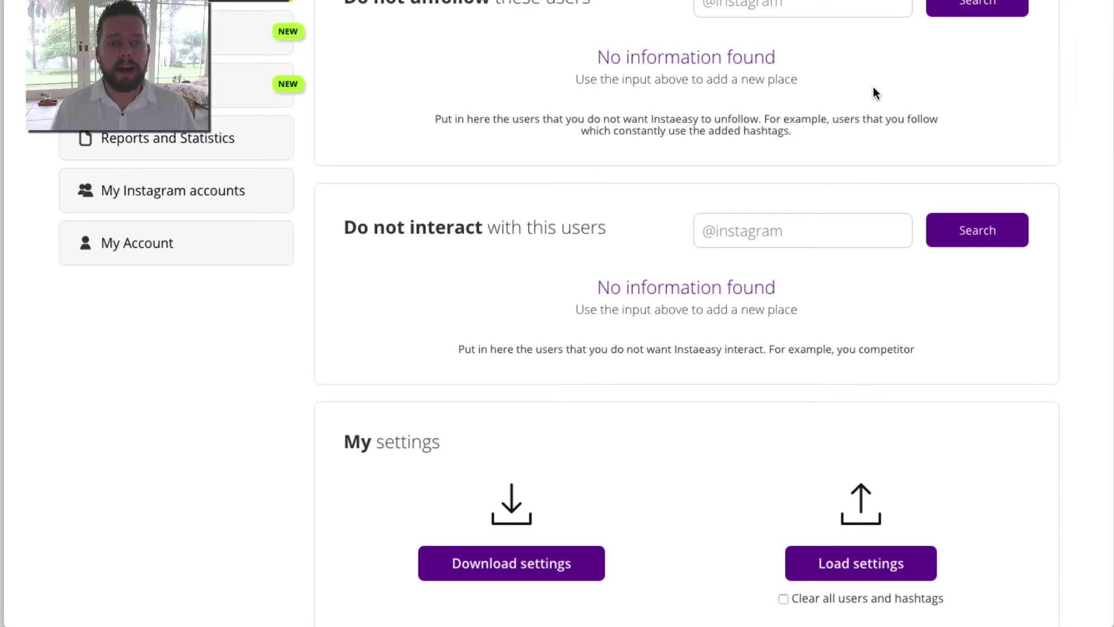
scroll(578, 69, up, 4)
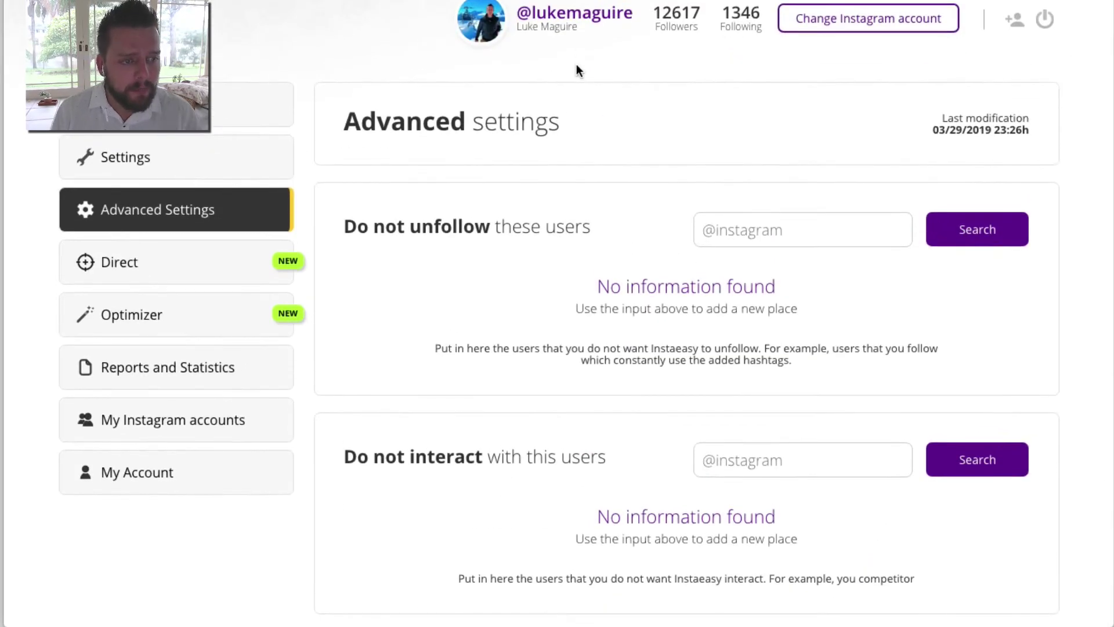